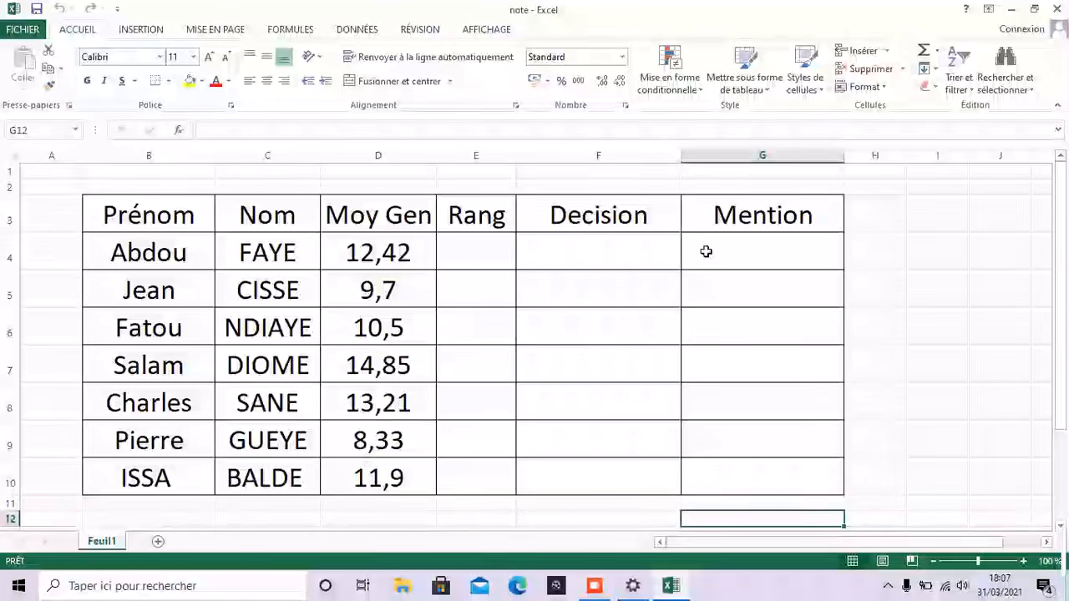
{"action": "left_click", "coordinate": [470, 250]}
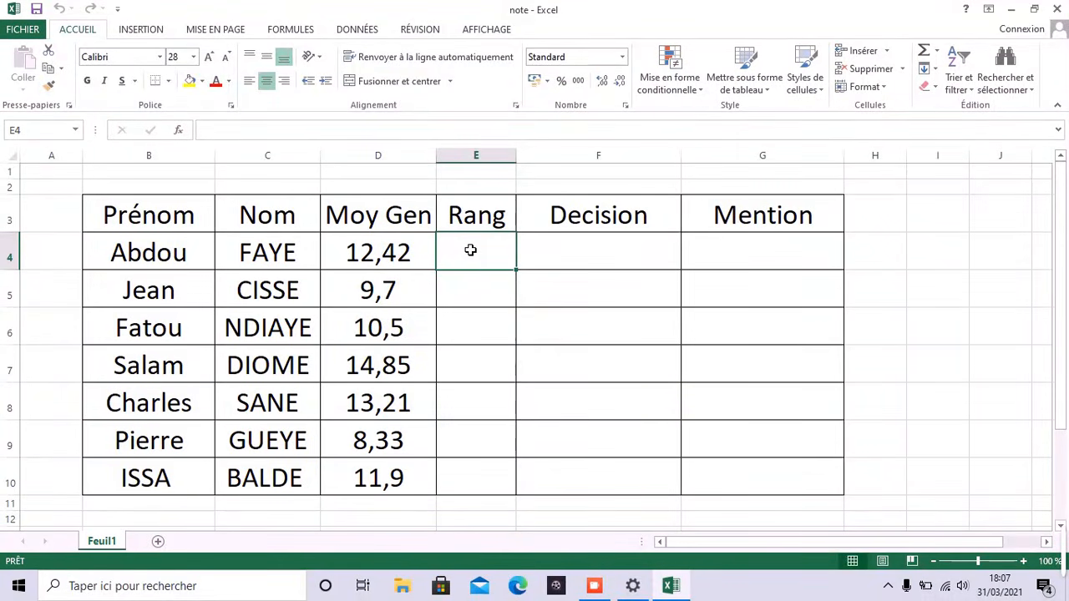
{"action": "type", "text": "="}
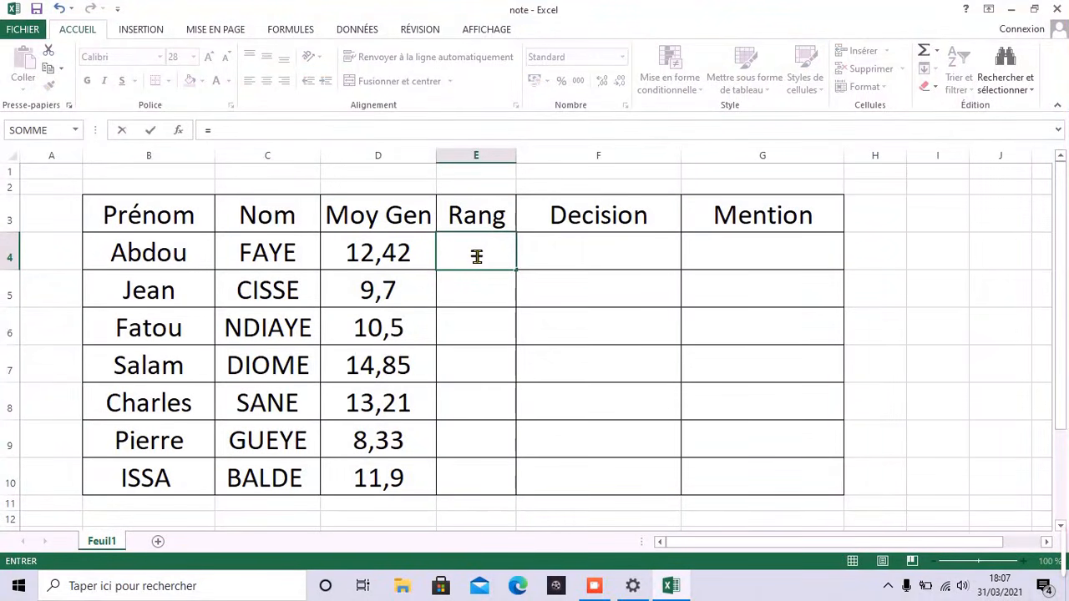
{"action": "left_click", "coordinate": [530, 261]}
{"action": "key", "text": "BackSpace"}
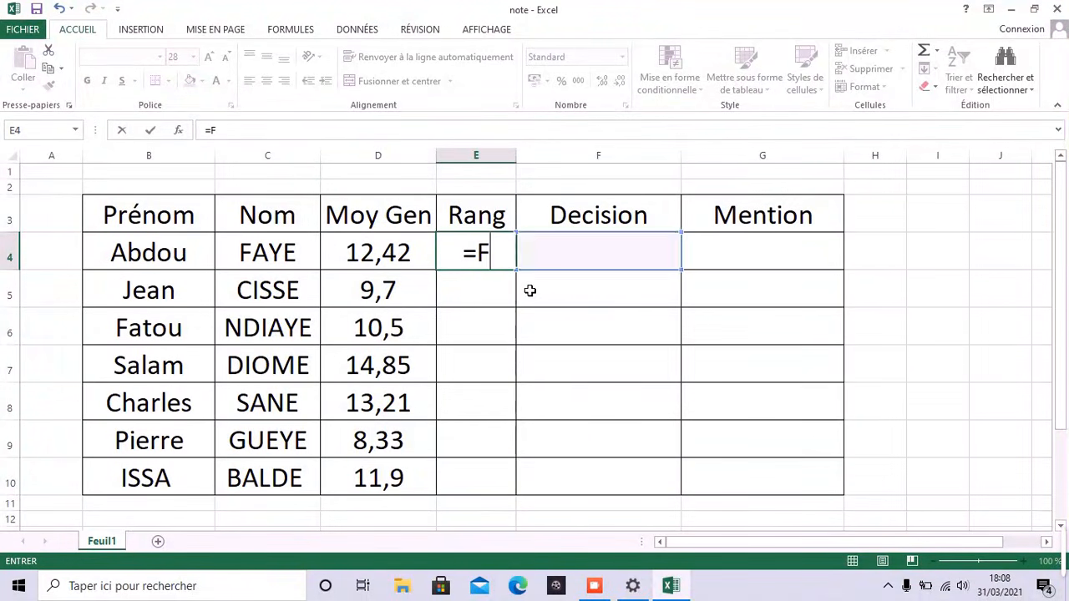
{"action": "key", "text": "BackSpace"}
{"action": "key", "text": "BackSpace"}
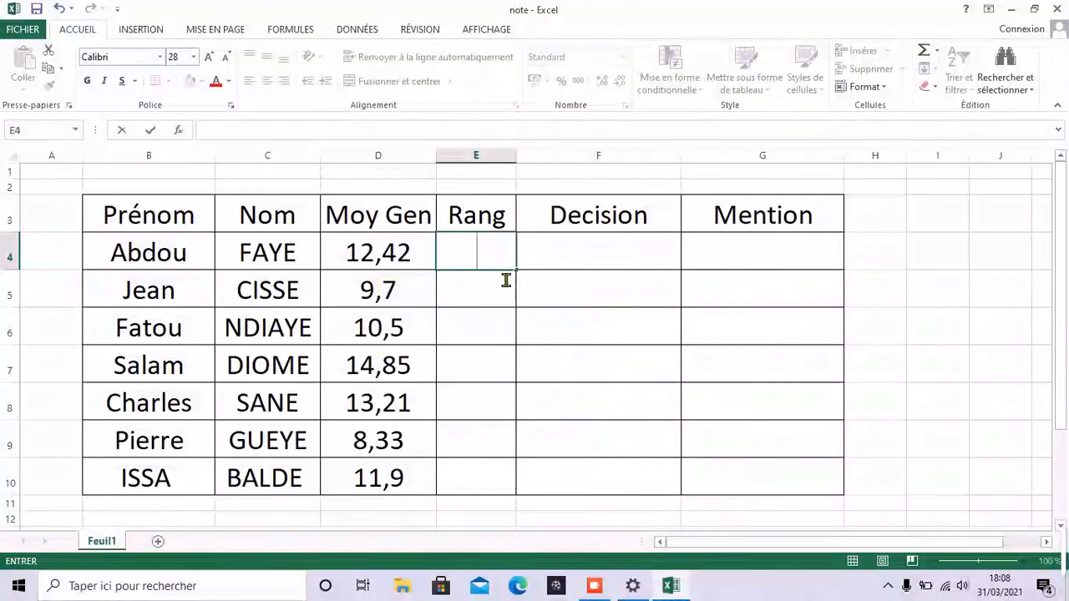
{"action": "key", "text": "Escape"}
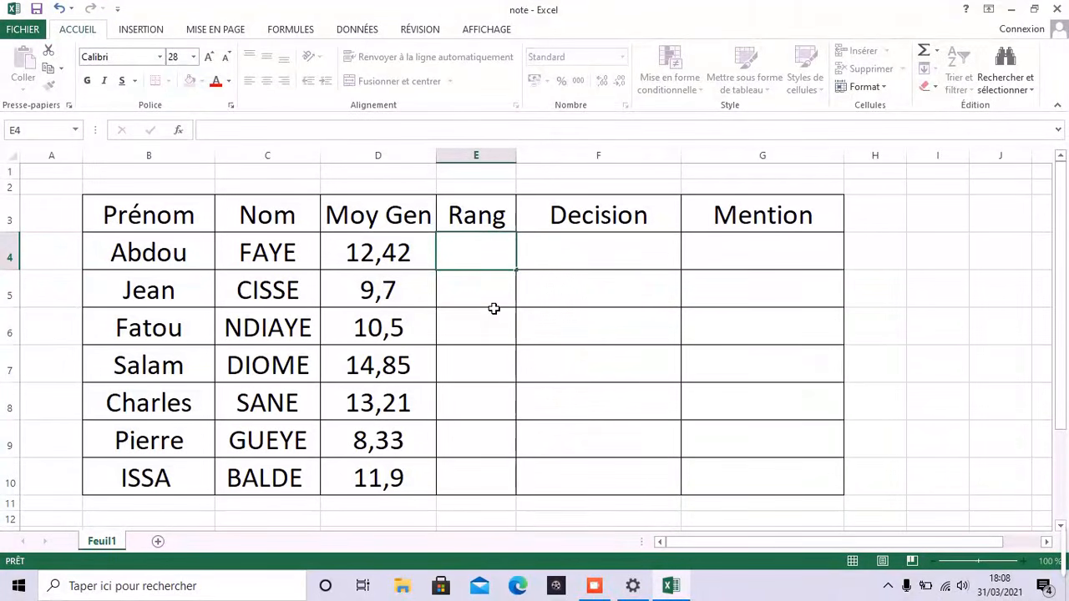
Left-align the empty Rang, Decision and Mention cells in the range E4:G10
{"action": "left_click", "coordinate": [494, 290]}
{"action": "left_click", "coordinate": [494, 266]}
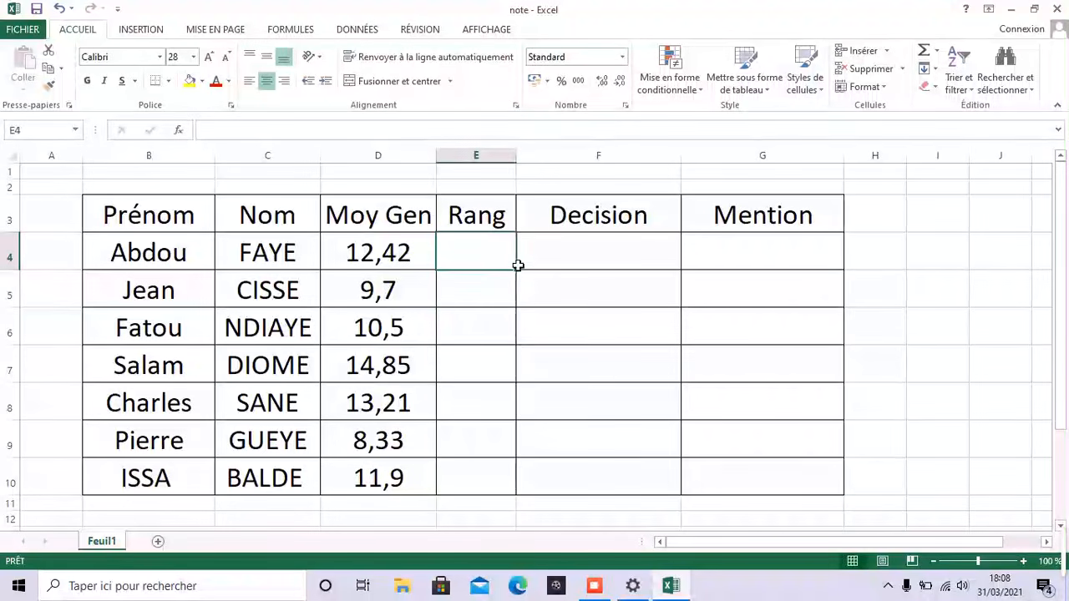
{"action": "left_click_drag", "start_coordinate": [514, 266], "coordinate": [768, 477]}
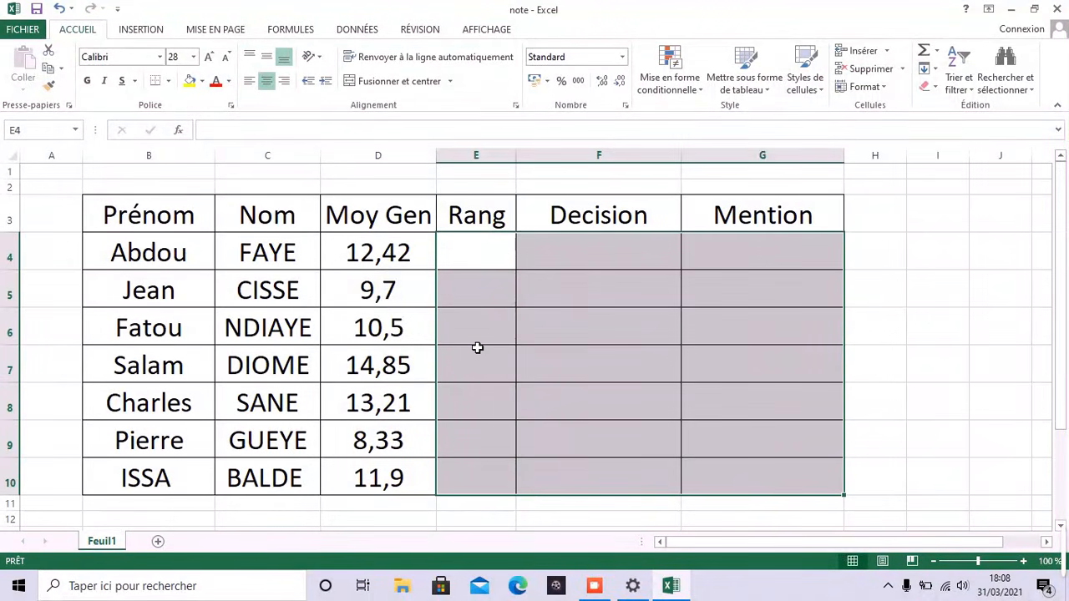
{"action": "left_click", "coordinate": [249, 81]}
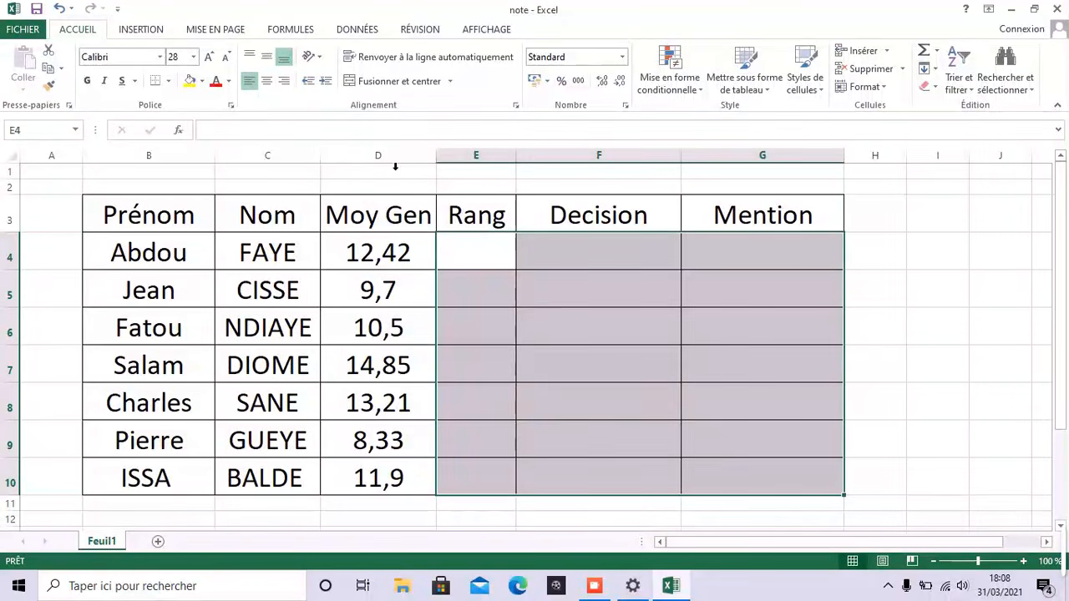
Start a RANG formula in E4, the first Rang cell, with D4 as the number to rank
{"action": "left_click", "coordinate": [489, 257]}
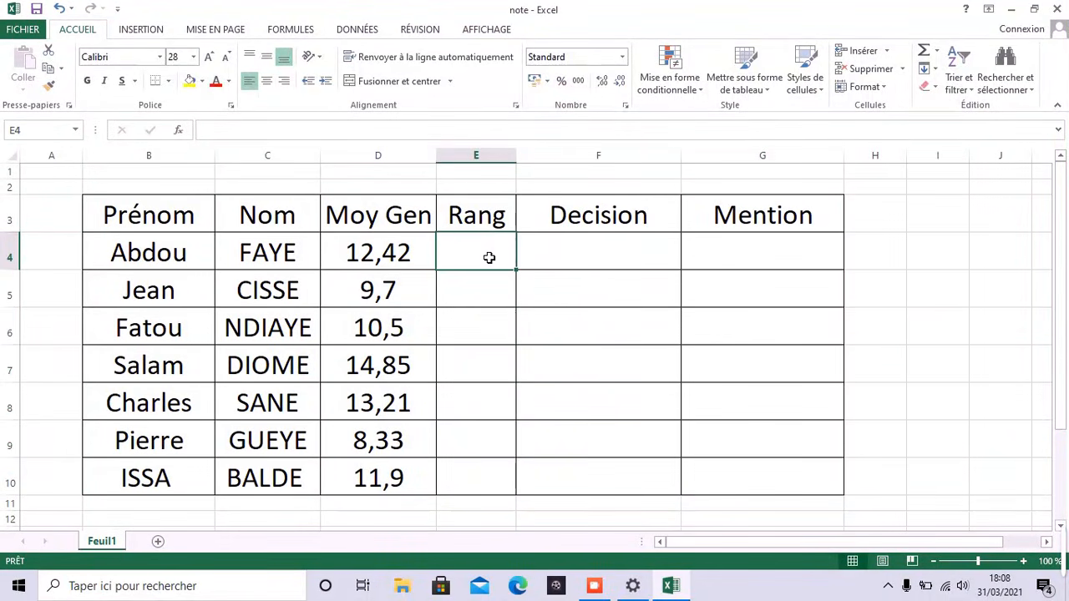
{"action": "type", "text": "="}
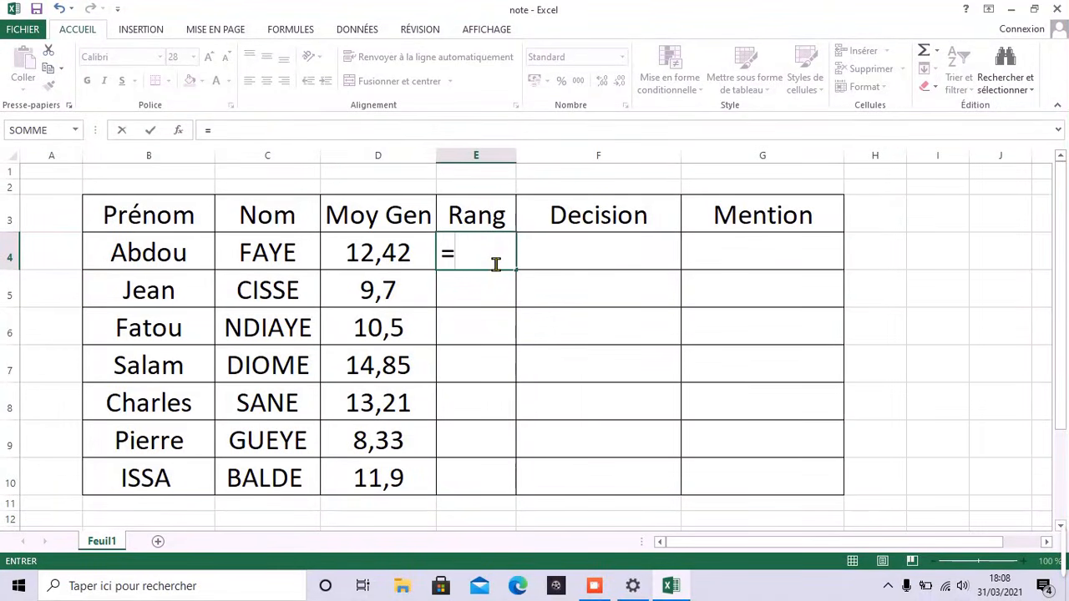
{"action": "type", "text": "rang"}
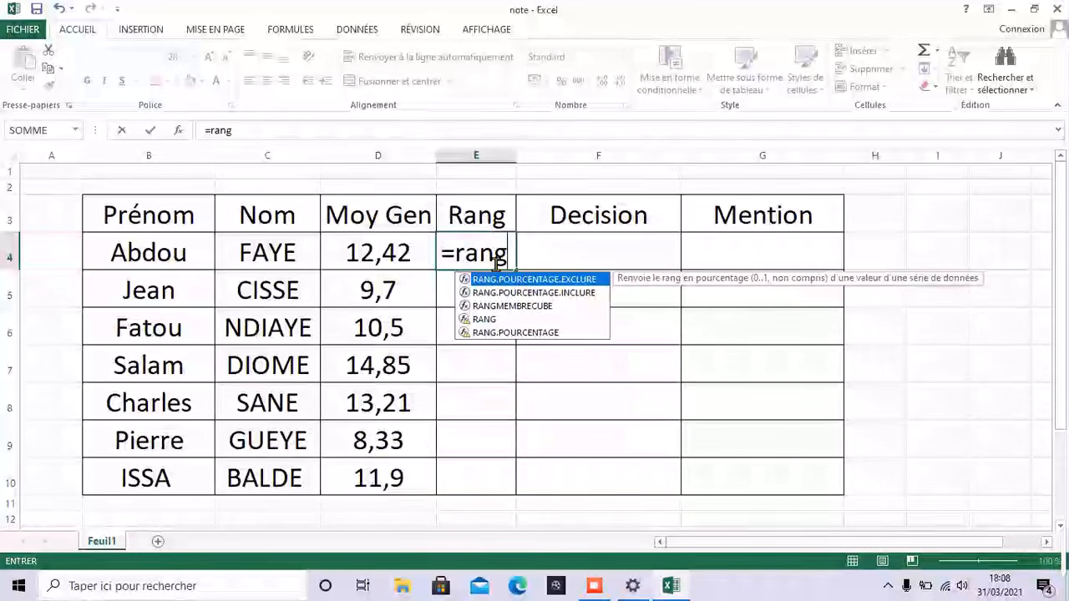
{"action": "left_click", "coordinate": [481, 321]}
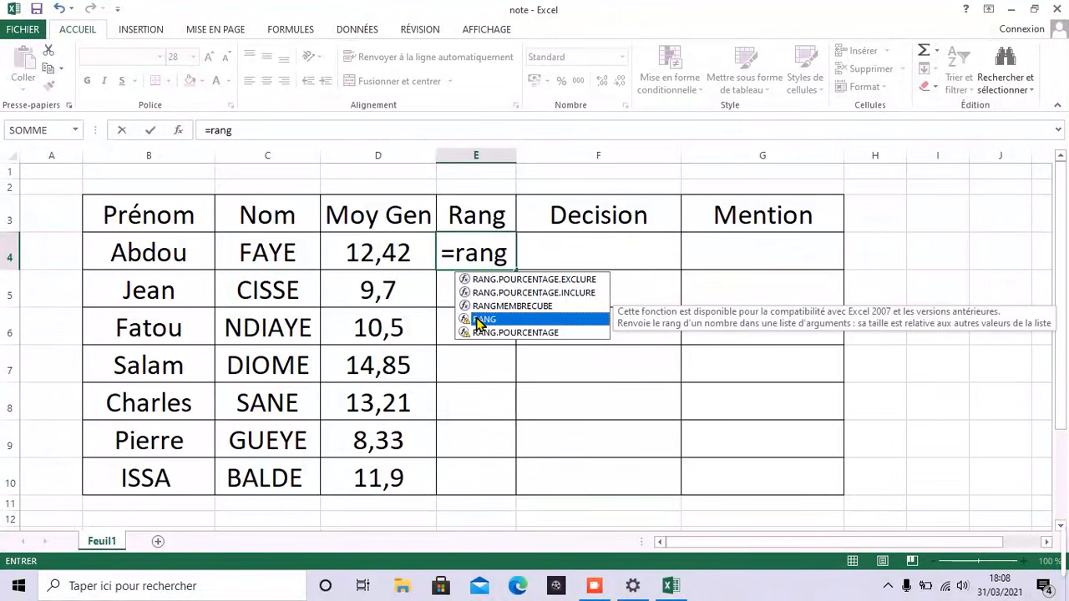
{"action": "double_click", "coordinate": [481, 321]}
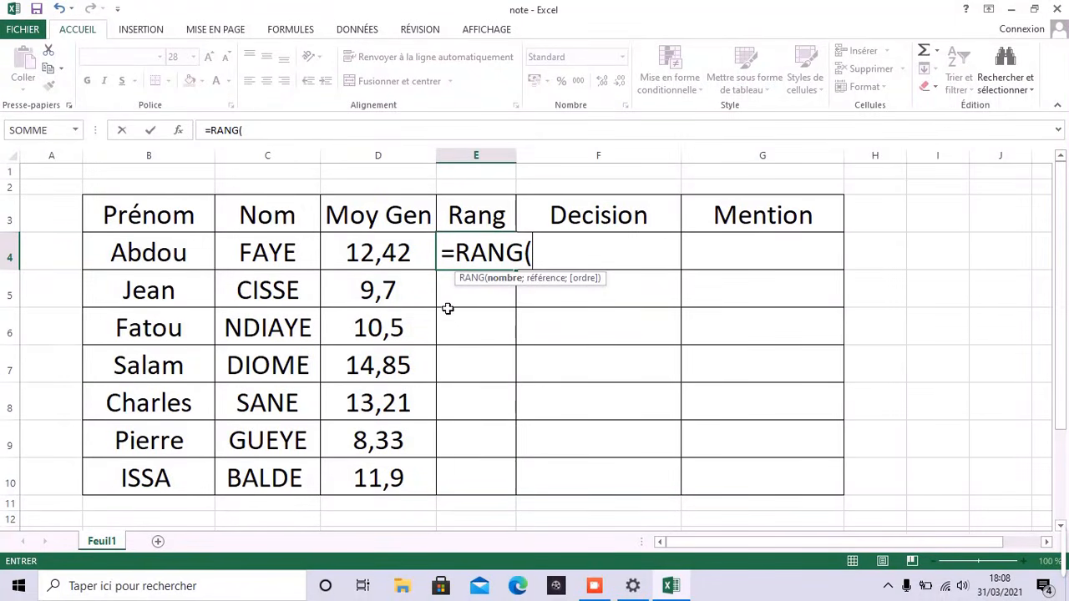
{"action": "left_click", "coordinate": [403, 263]}
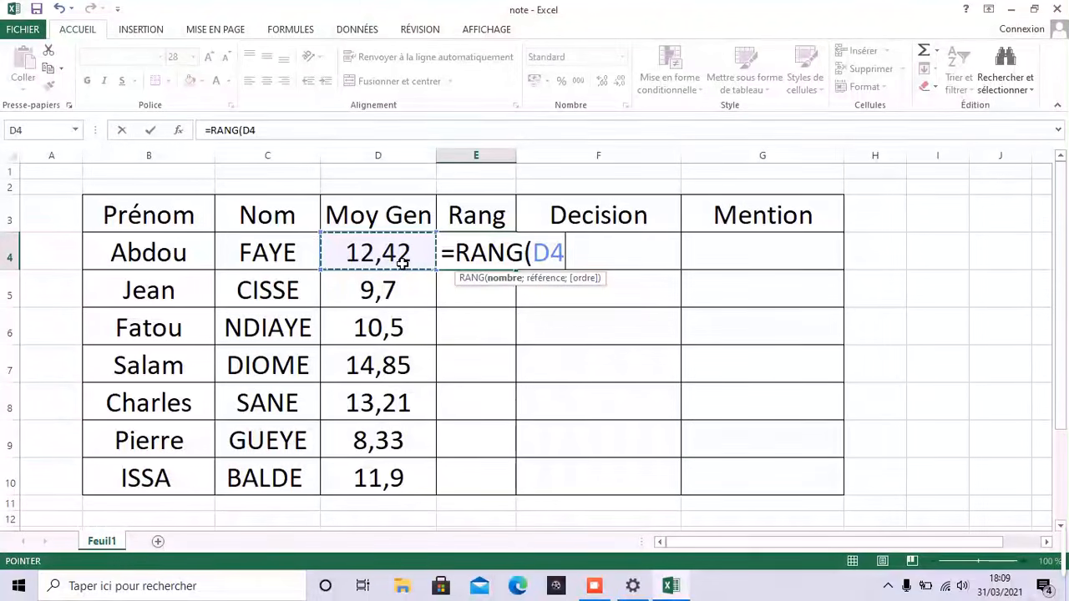
Add D4 as the formula's second argument and make that reference absolute as $D$4
{"action": "type", "text": ";"}
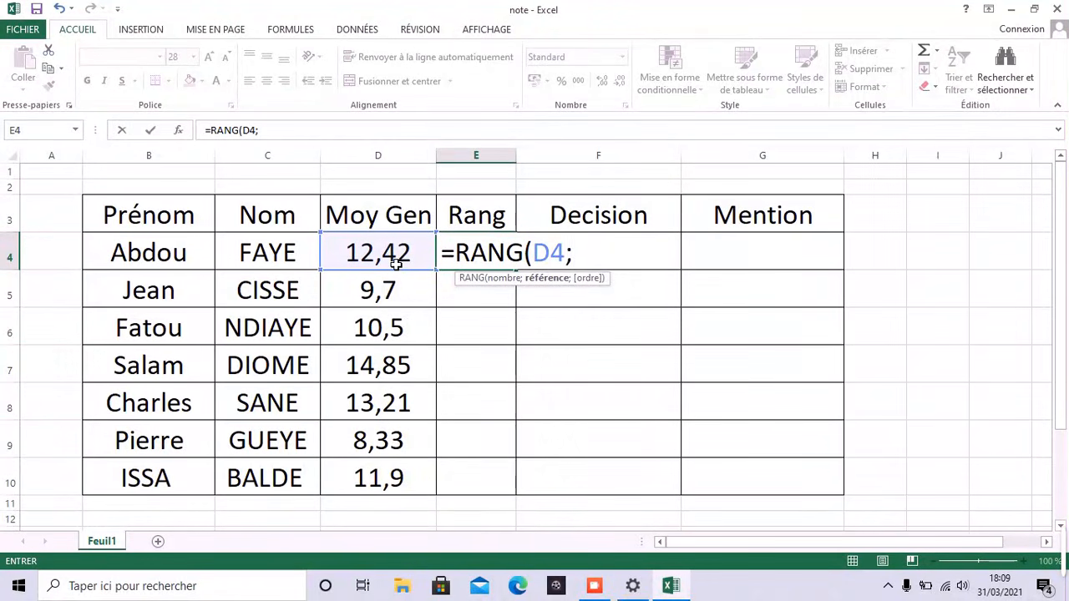
{"action": "left_click", "coordinate": [394, 261]}
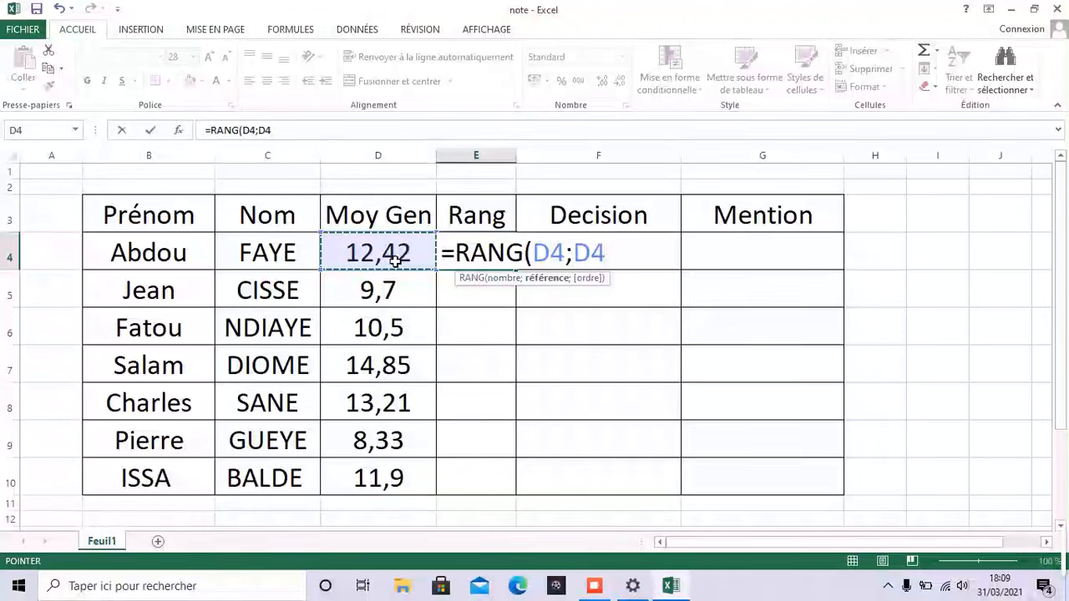
{"action": "double_click", "coordinate": [603, 262]}
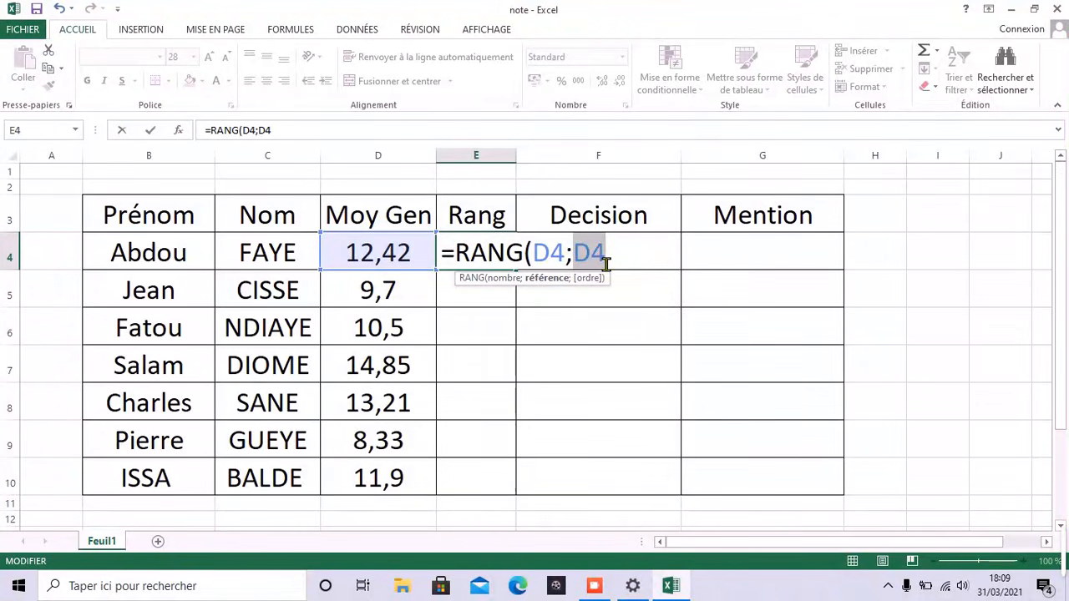
{"action": "left_click", "coordinate": [606, 263]}
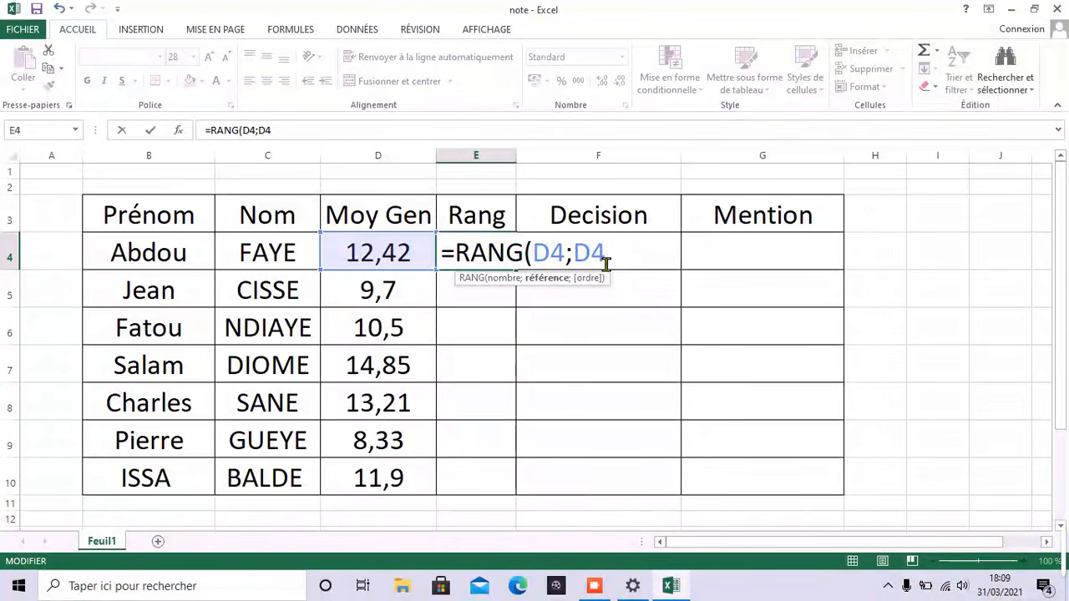
{"action": "key", "text": "F4"}
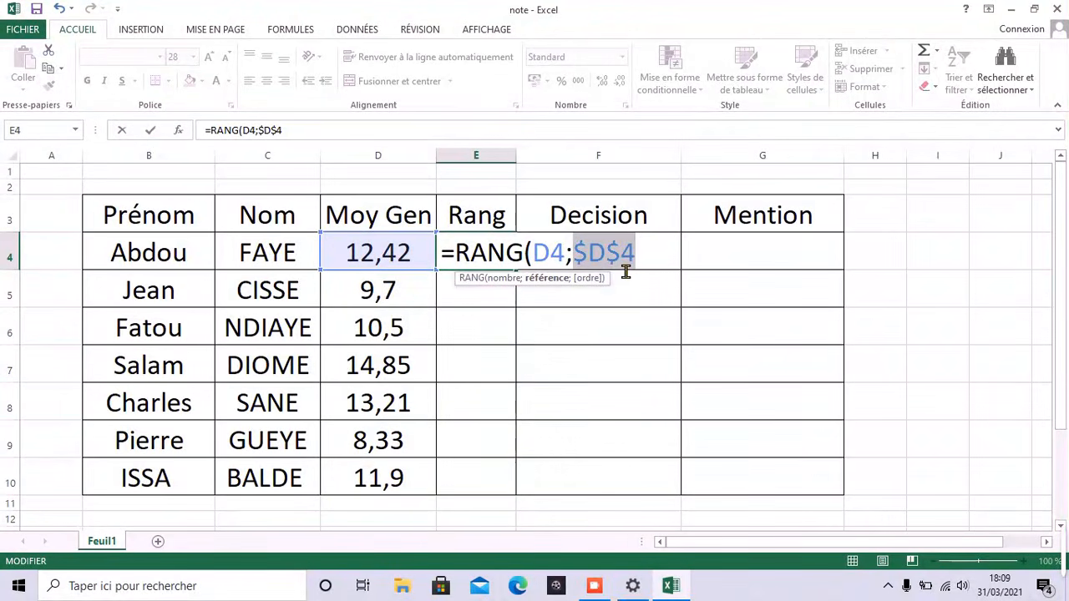
{"action": "type", "text": ";"}
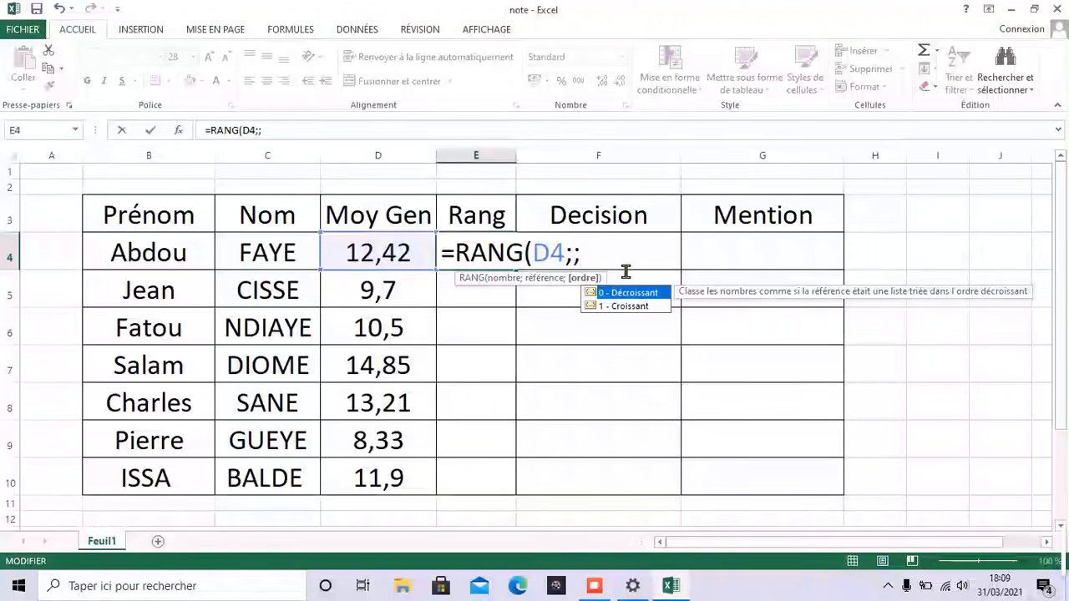
{"action": "key", "text": "BackSpace"}
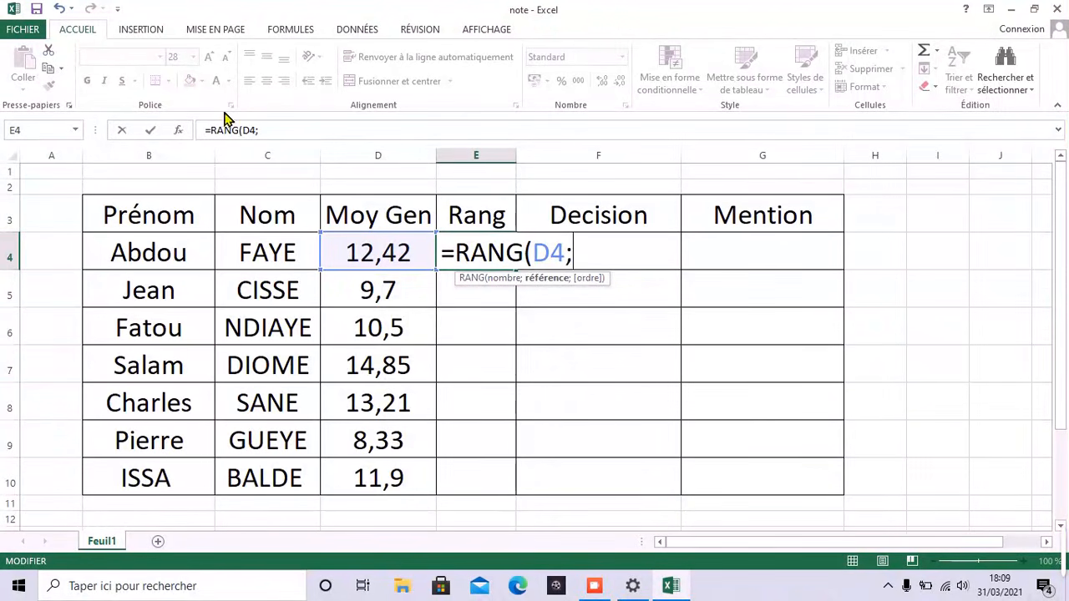
{"action": "left_click", "coordinate": [58, 9]}
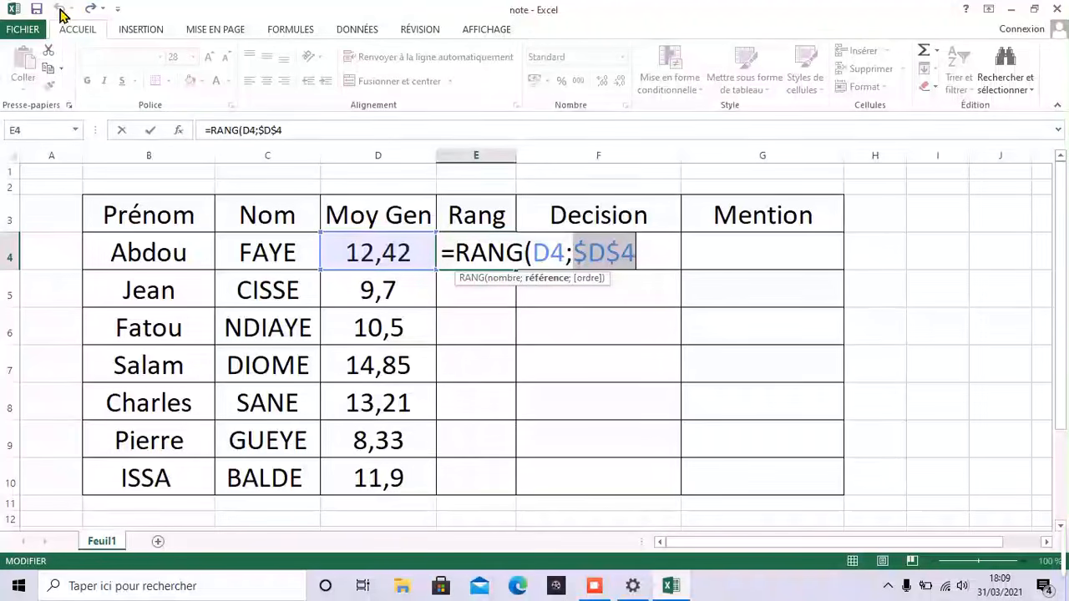
{"action": "key", "text": "BackSpace"}
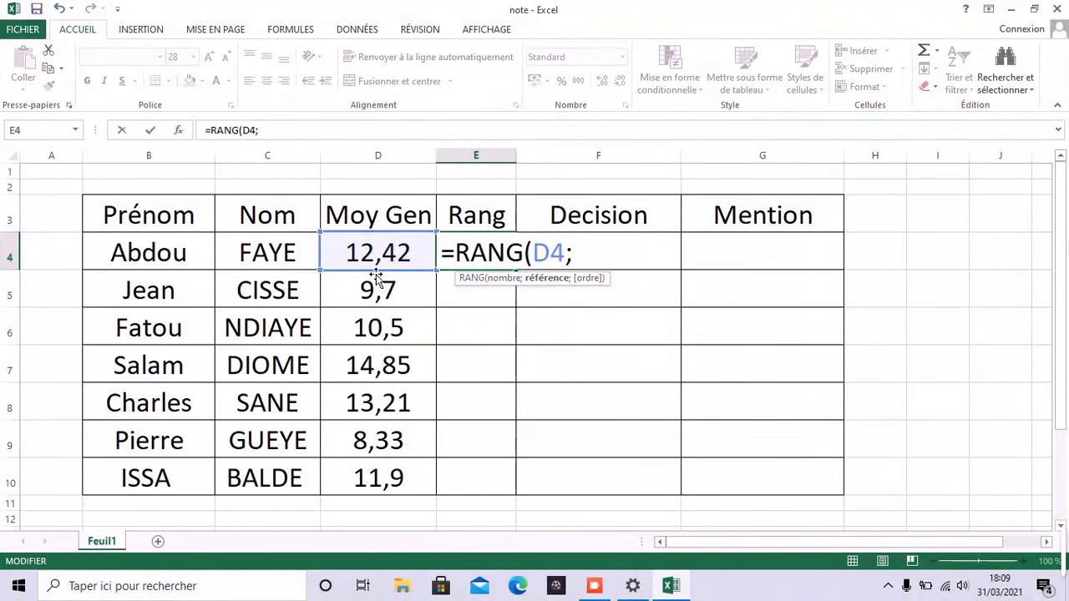
{"action": "left_click", "coordinate": [58, 9]}
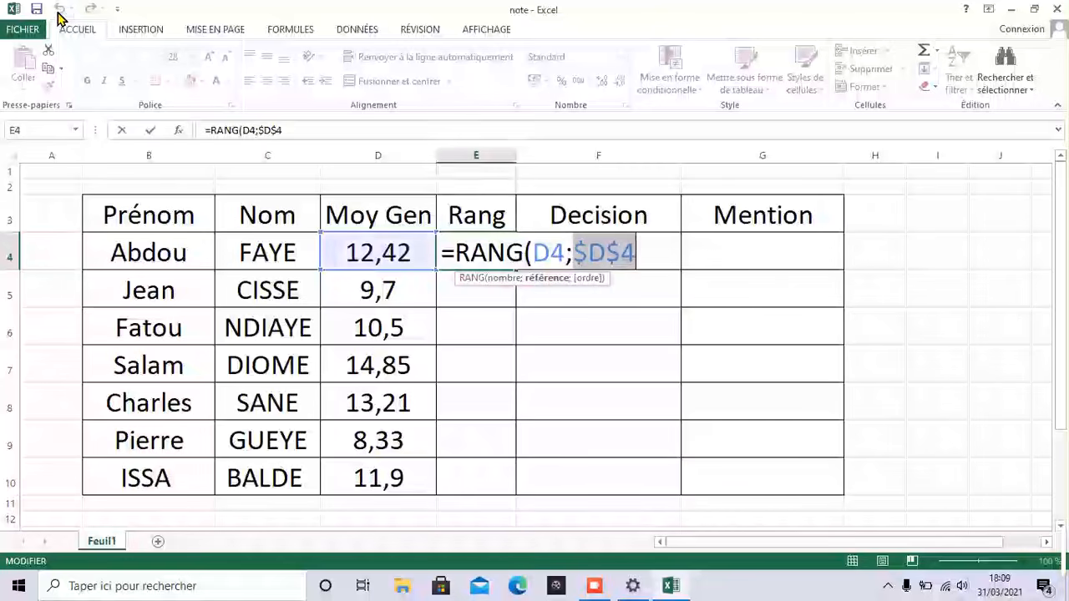
Complete the E4 formula as =RANG(D4;$D$4:D4:D10) and fill it down the Rang column to E10
{"action": "left_click", "coordinate": [652, 266]}
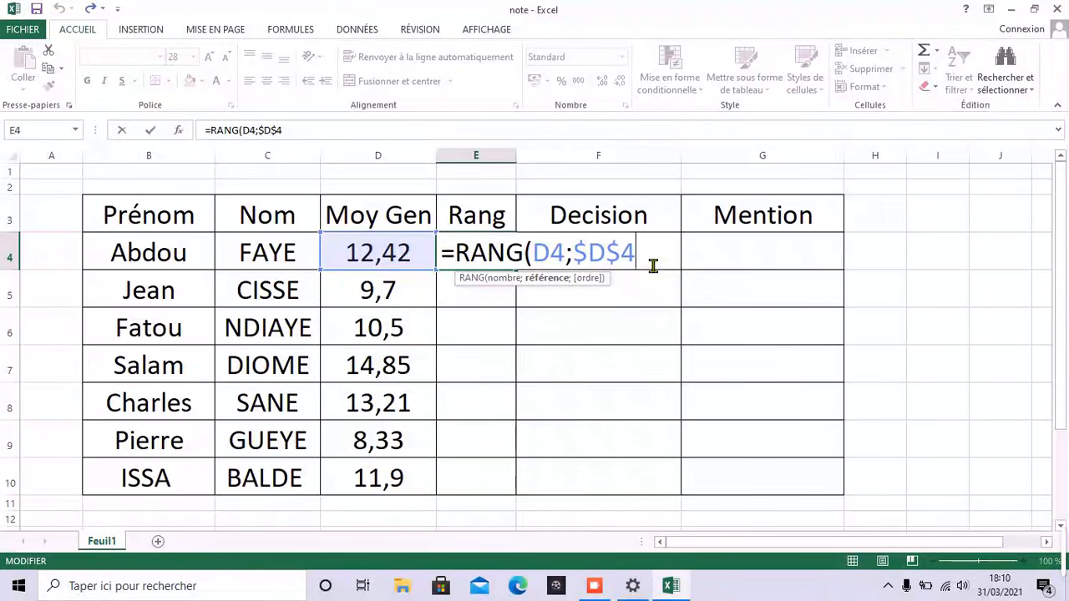
{"action": "type", "text": ":"}
{"action": "left_click_drag", "start_coordinate": [412, 264], "coordinate": [402, 477]}
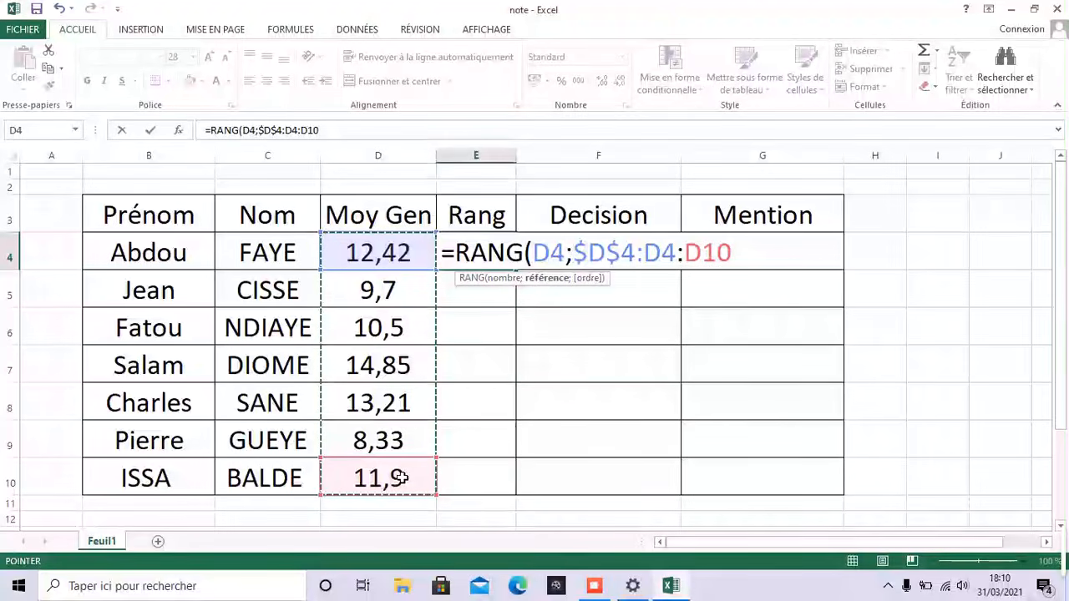
{"action": "type", "text": ")"}
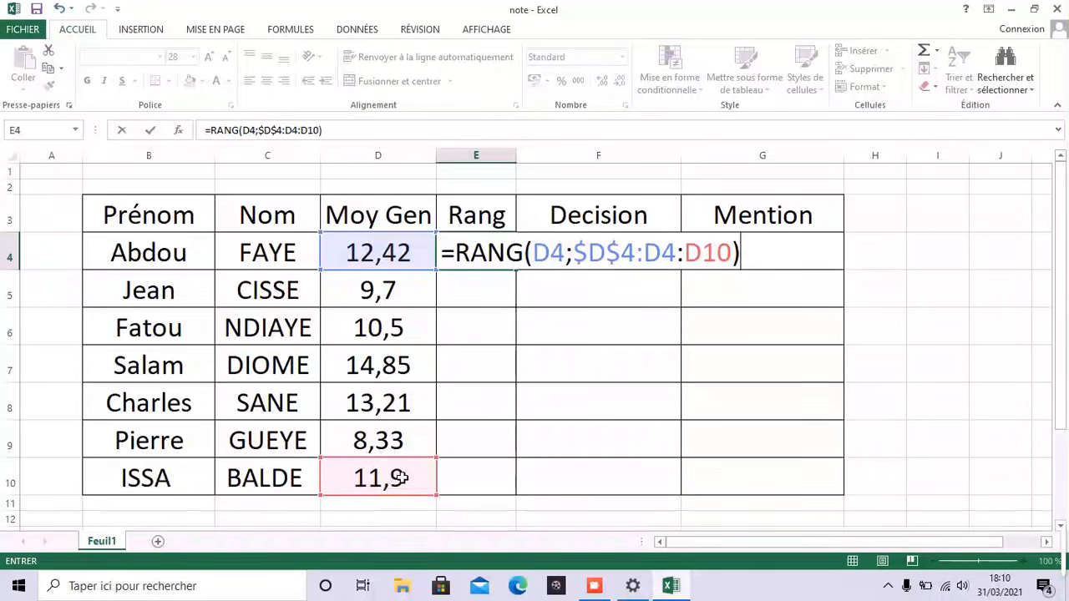
{"action": "key", "text": "Return"}
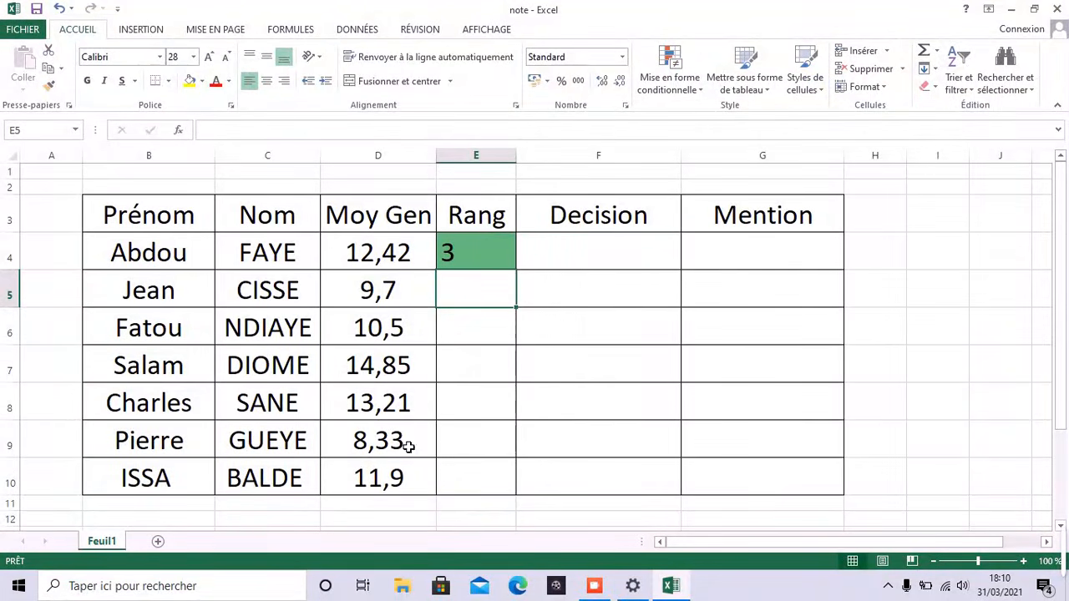
{"action": "left_click", "coordinate": [498, 252]}
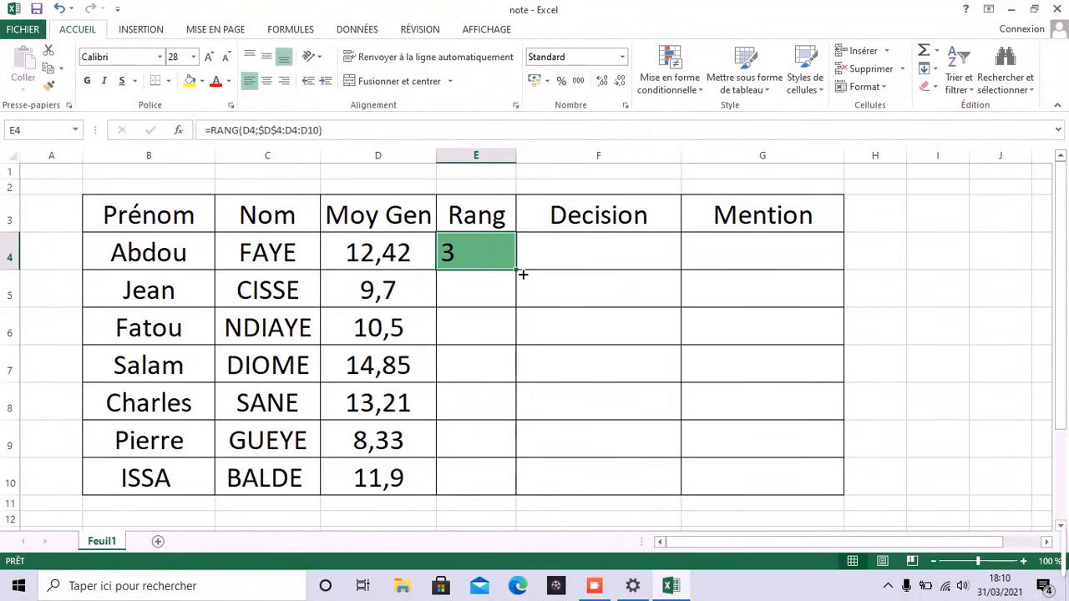
{"action": "left_click_drag", "start_coordinate": [524, 273], "coordinate": [516, 493]}
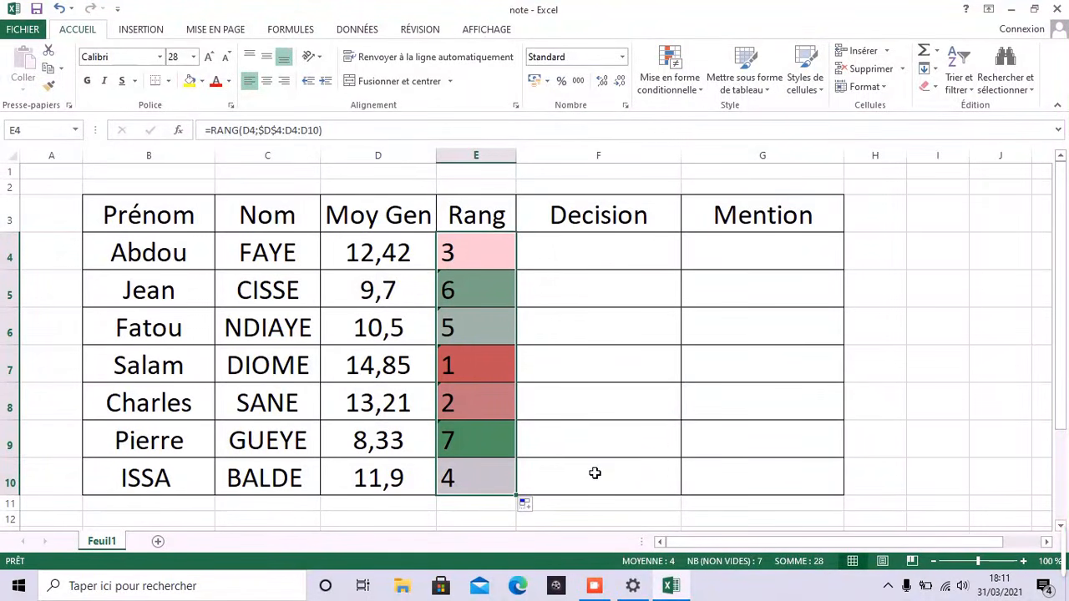
Start a SI formula in F4, the first Decision cell, with D4 as the cell to test
{"action": "left_click", "coordinate": [599, 265]}
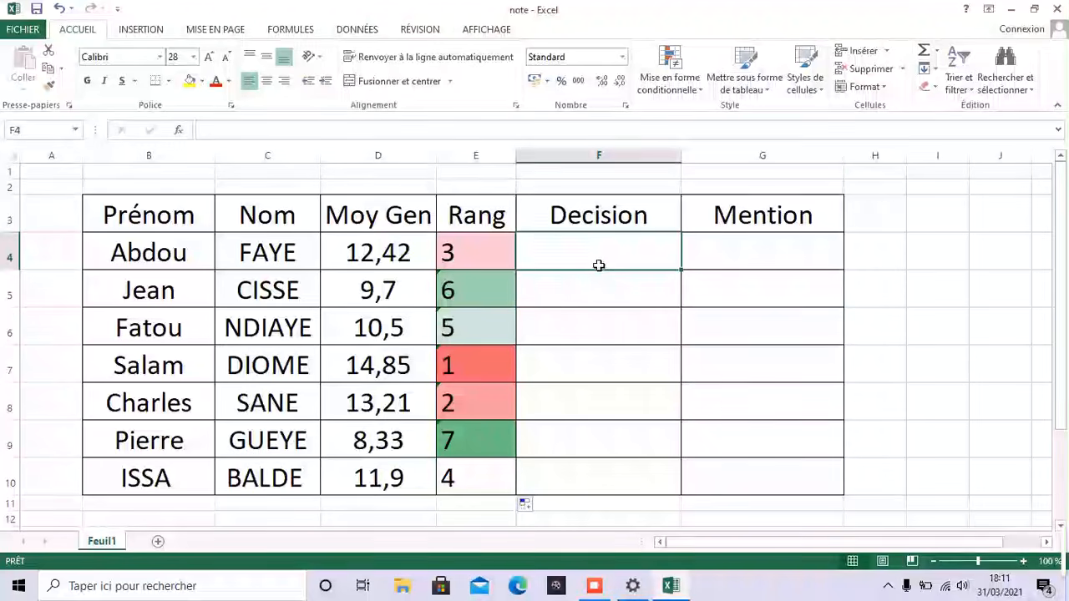
{"action": "type", "text": "="}
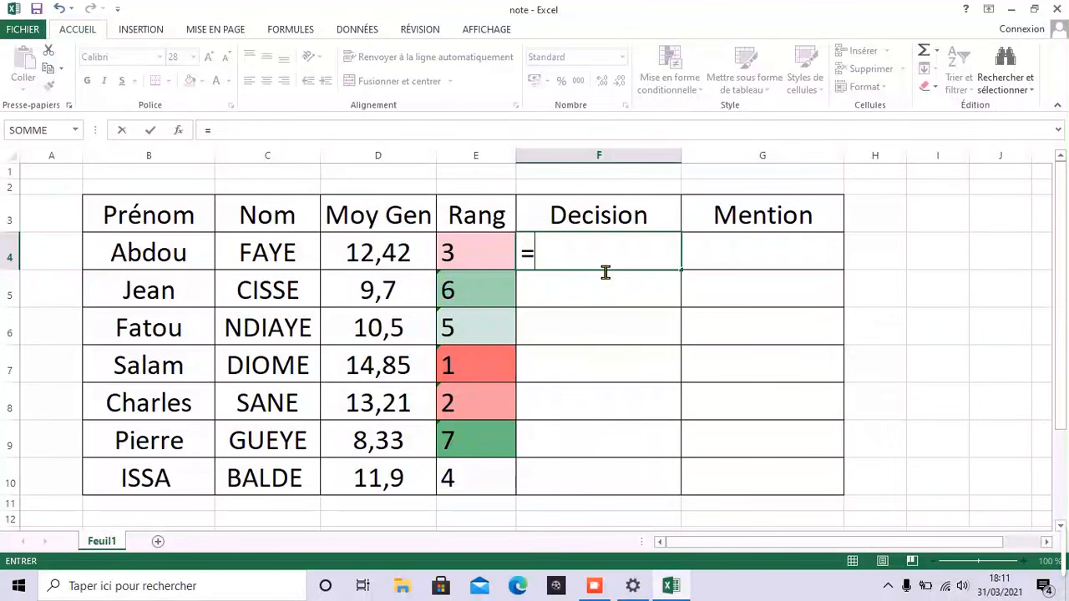
{"action": "type", "text": "si"}
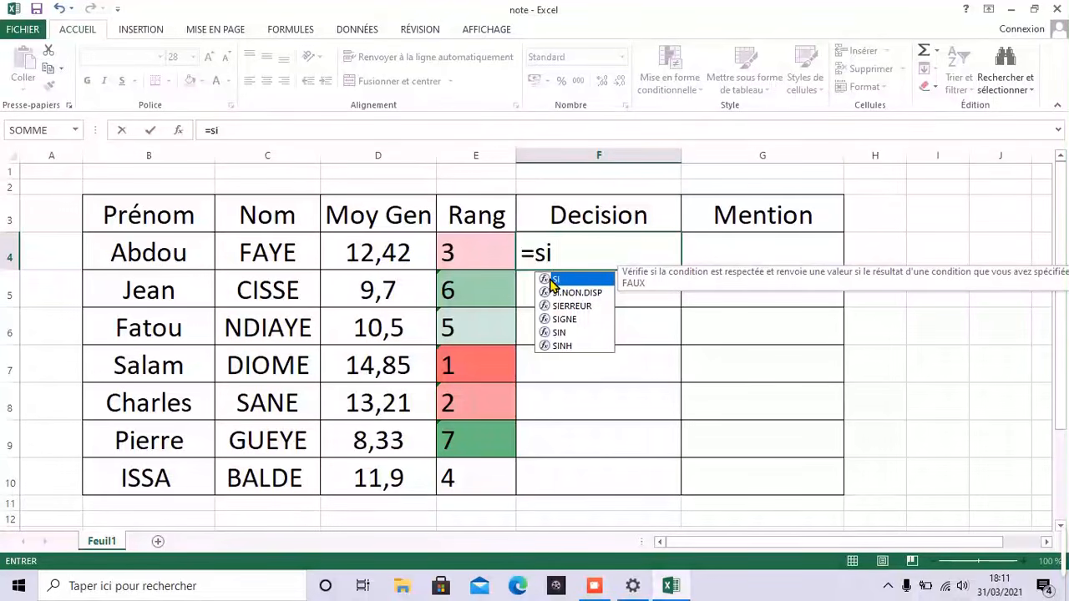
{"action": "double_click", "coordinate": [553, 280]}
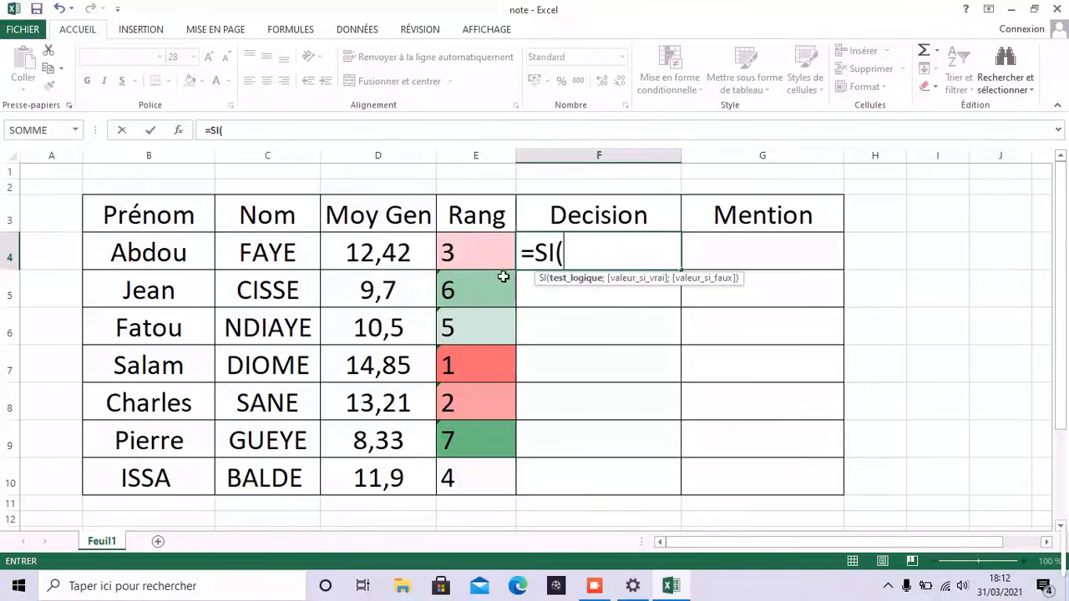
{"action": "left_click", "coordinate": [411, 263]}
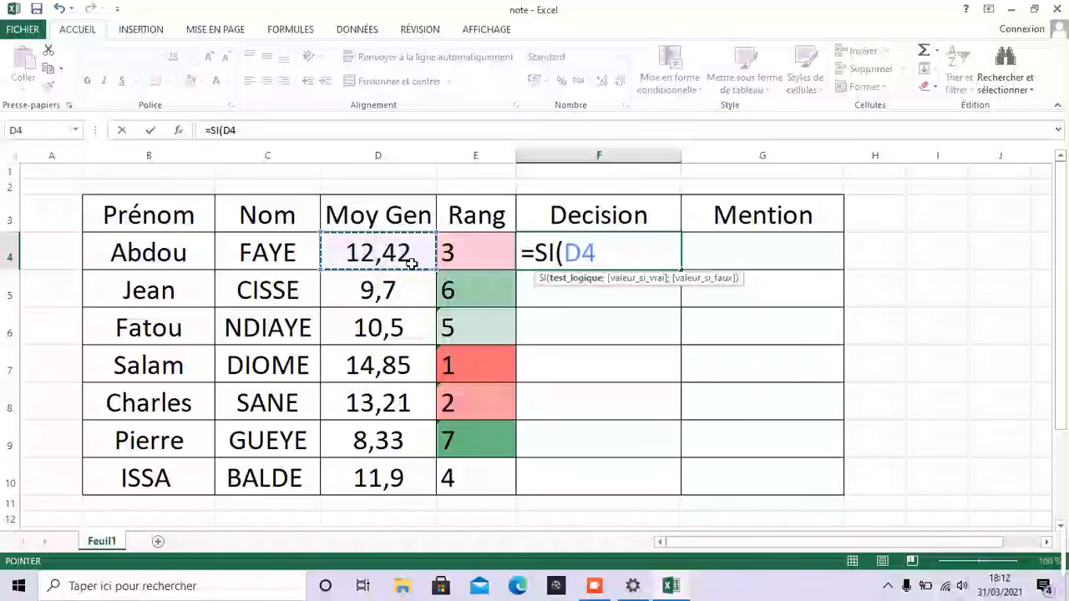
Find the on-screen keyboard through the Windows search and open it over the spreadsheet
{"action": "left_click", "coordinate": [210, 598]}
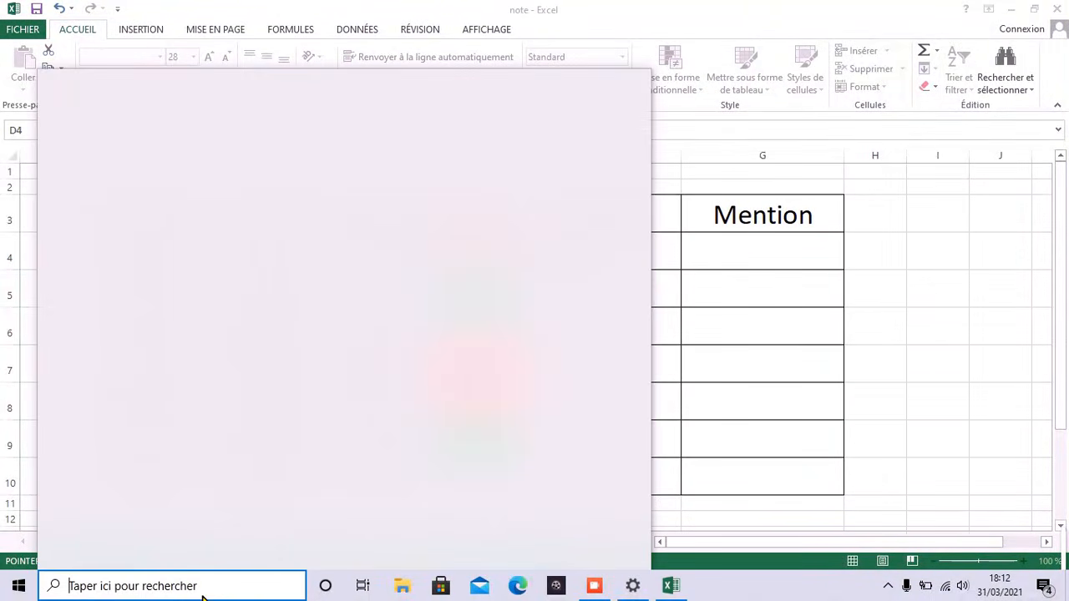
{"action": "type", "text": "cl"}
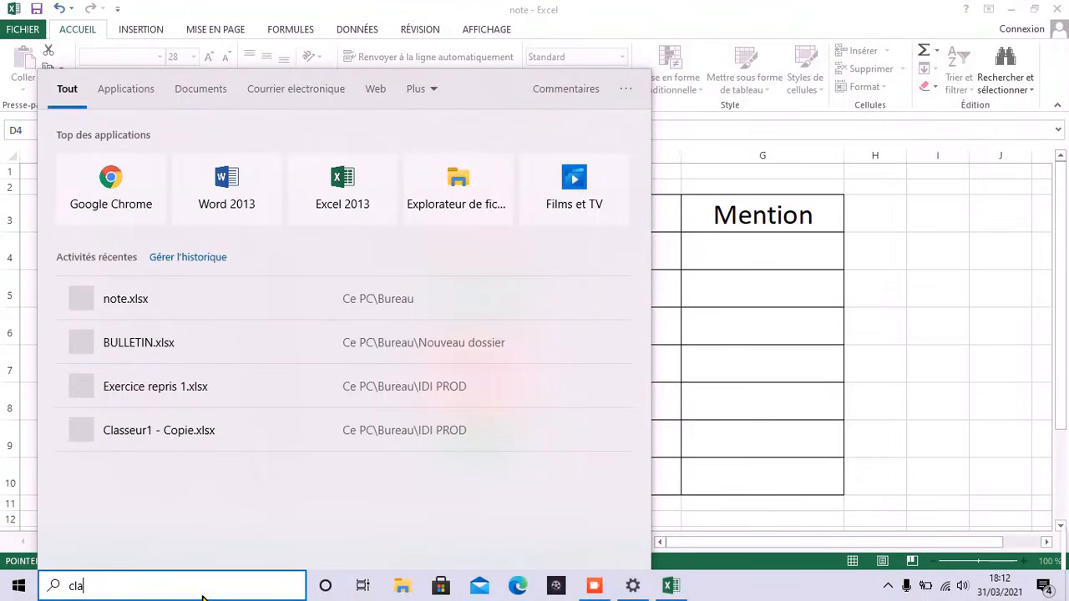
{"action": "type", "text": "aa"}
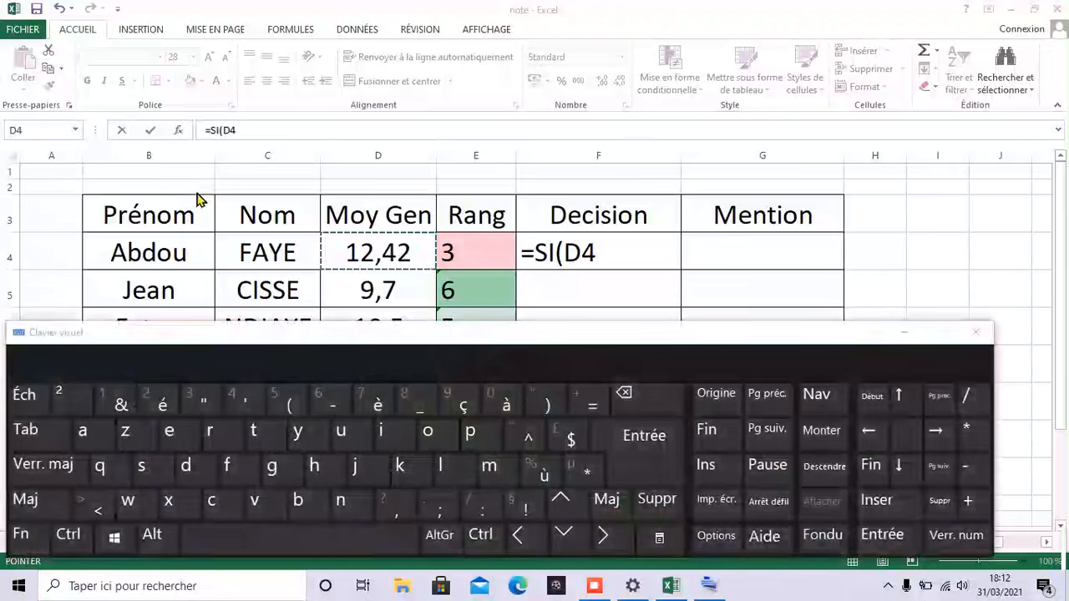
Complete the logical test of the F4 formula as D4>=10, entering the greater-than sign with the on-screen keyboard
{"action": "left_click", "coordinate": [46, 517]}
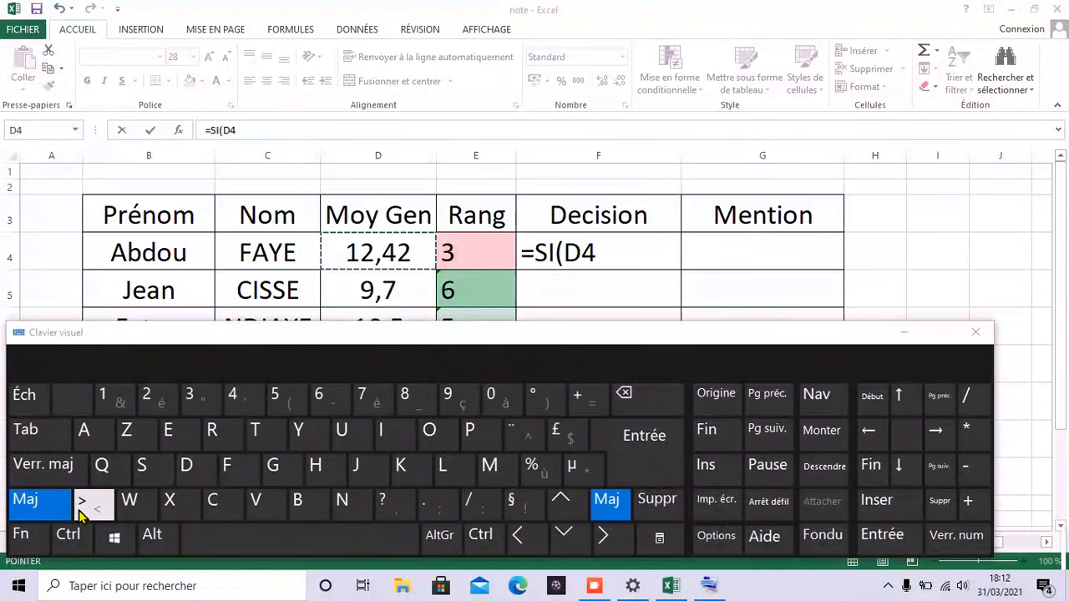
{"action": "left_click", "coordinate": [85, 514]}
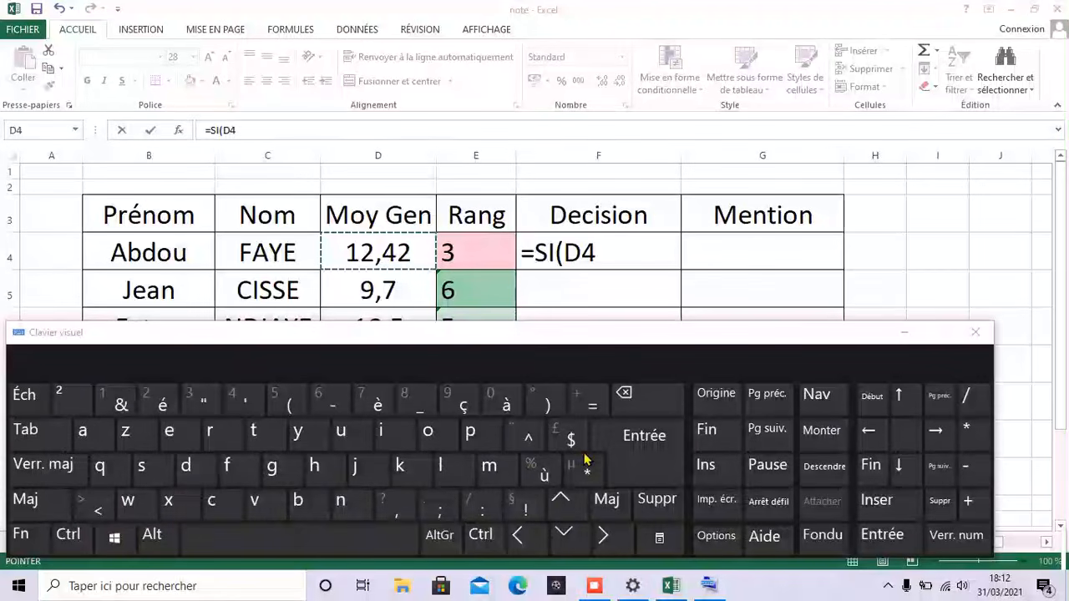
{"action": "left_click", "coordinate": [607, 256]}
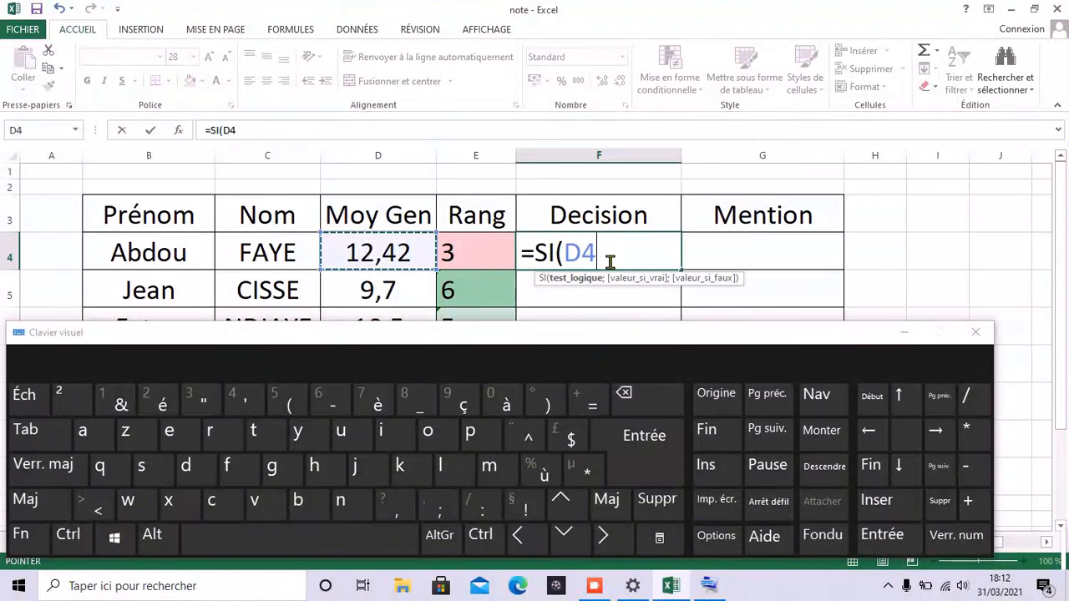
{"action": "left_click", "coordinate": [67, 505]}
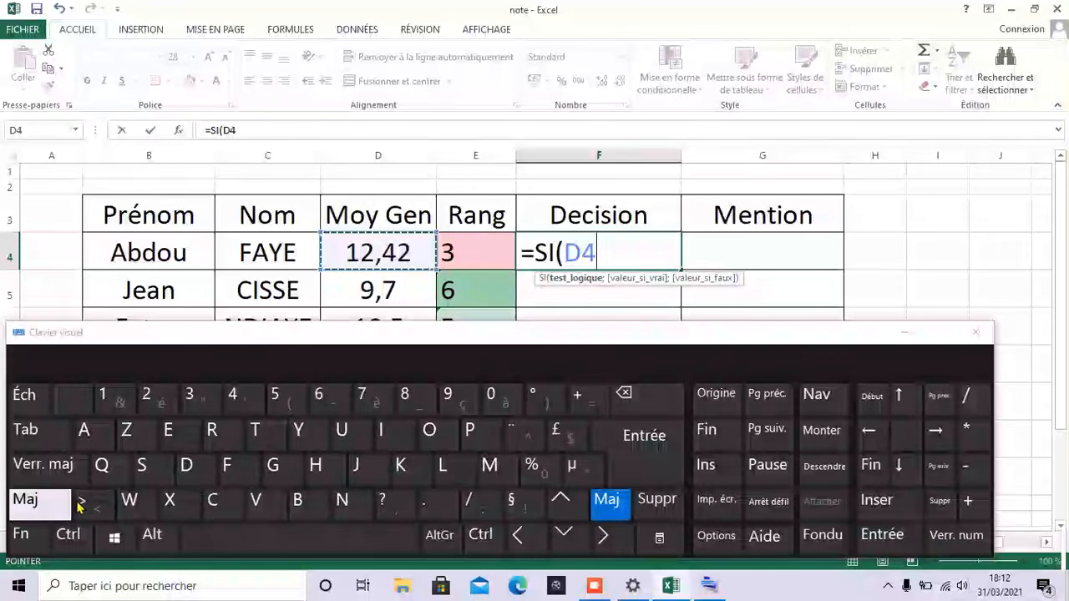
{"action": "left_click", "coordinate": [88, 506]}
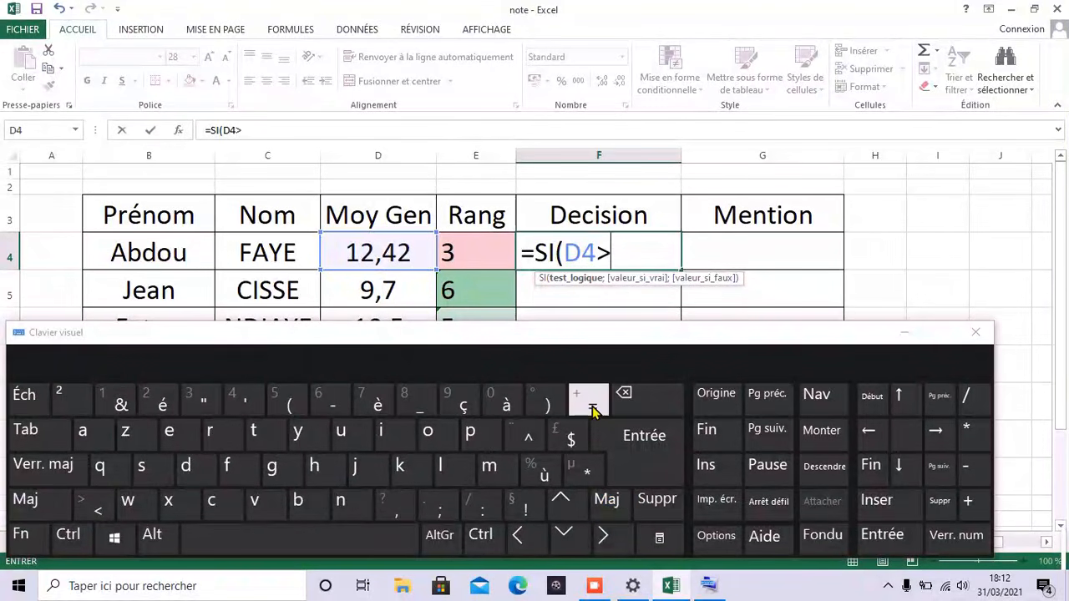
{"action": "type", "text": "="}
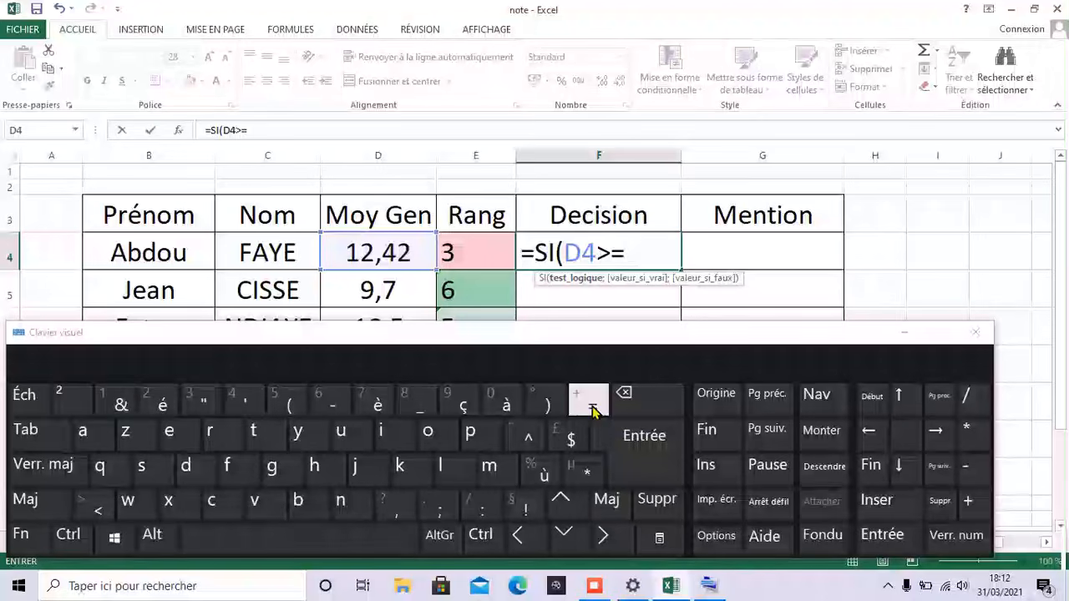
{"action": "key", "text": "Caps_Lock"}
{"action": "type", "text": "10"}
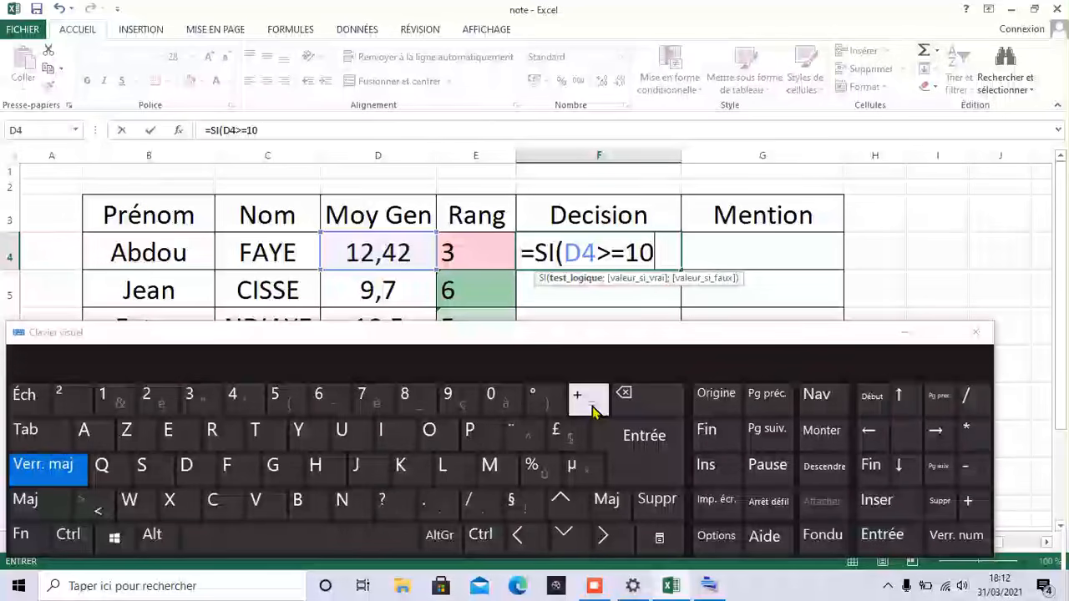
Add "Admis" as the value if true in the F4 formula, followed by the separator for the last argument
{"action": "key", "text": "Caps_Lock"}
{"action": "type", "text": ";"}
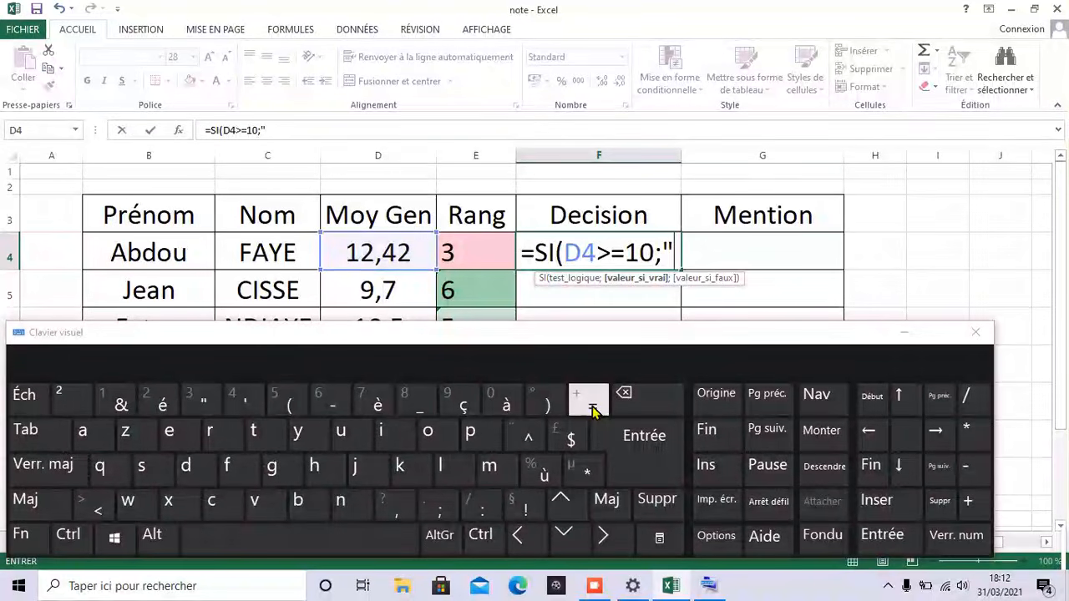
{"action": "key", "text": "Caps_Lock"}
{"action": "key", "text": "Caps_Lock"}
{"action": "type", "text": "d"}
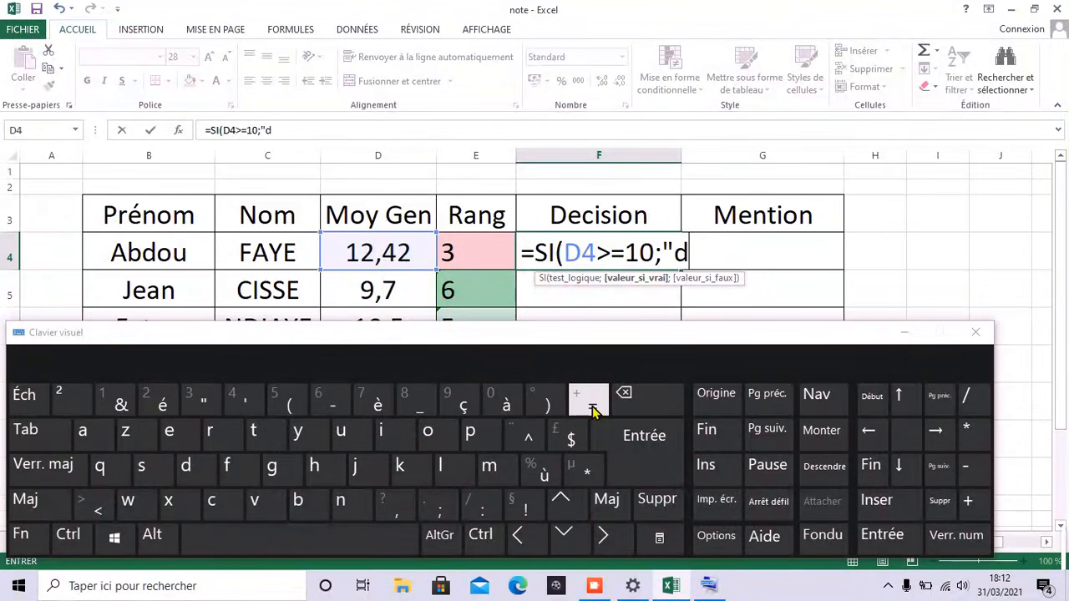
{"action": "key", "text": "BackSpace"}
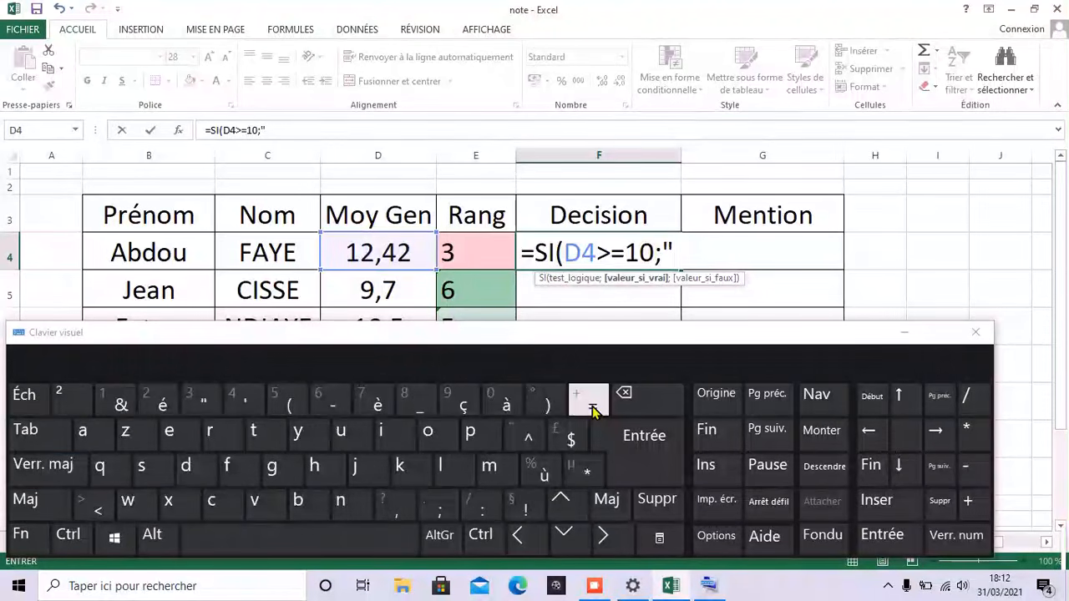
{"action": "key", "text": "Caps_Lock"}
{"action": "type", "text": "A"}
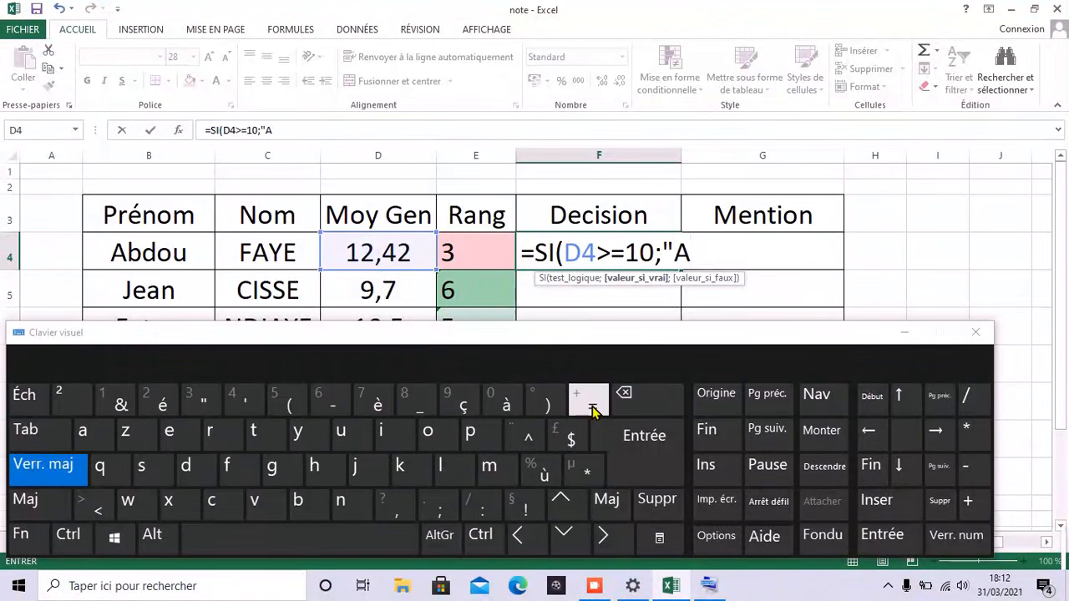
{"action": "key", "text": "Caps_Lock"}
{"action": "type", "text": "m"}
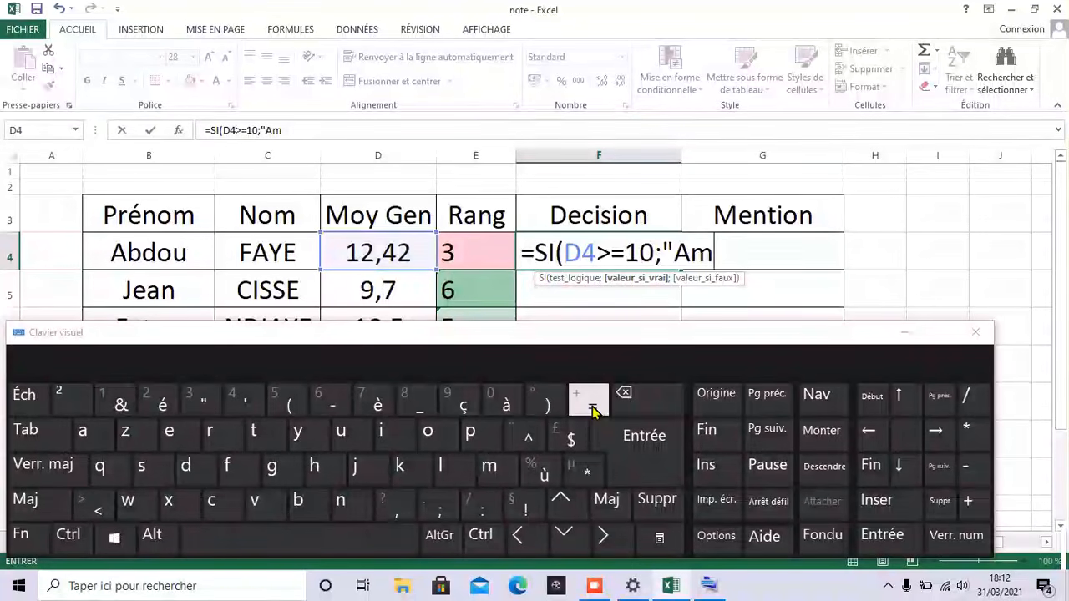
{"action": "key", "text": "BackSpace"}
{"action": "type", "text": "dm"}
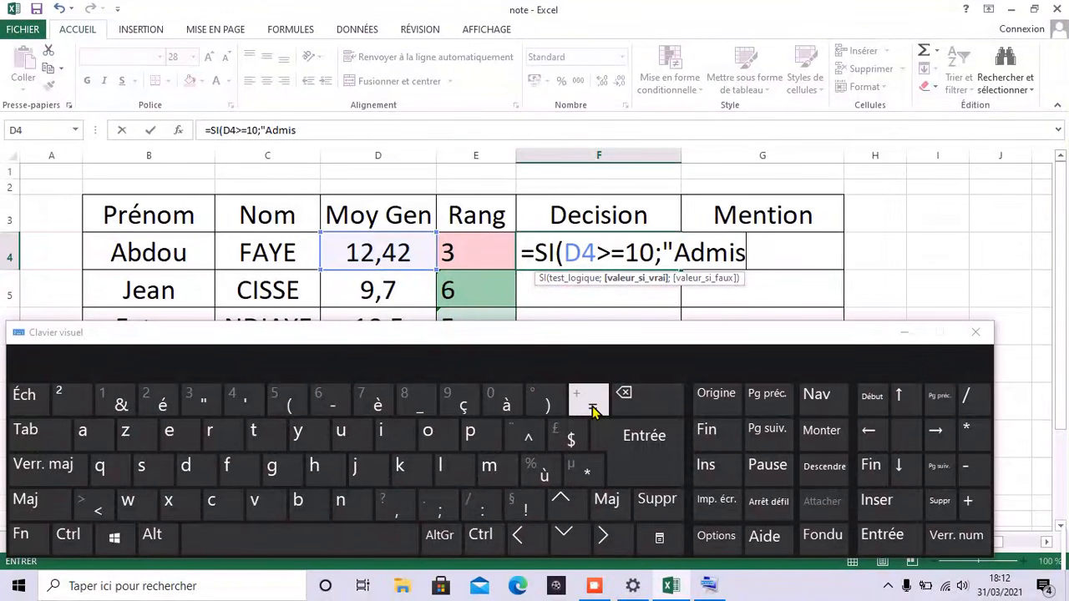
{"action": "type", "text": "is\";"}
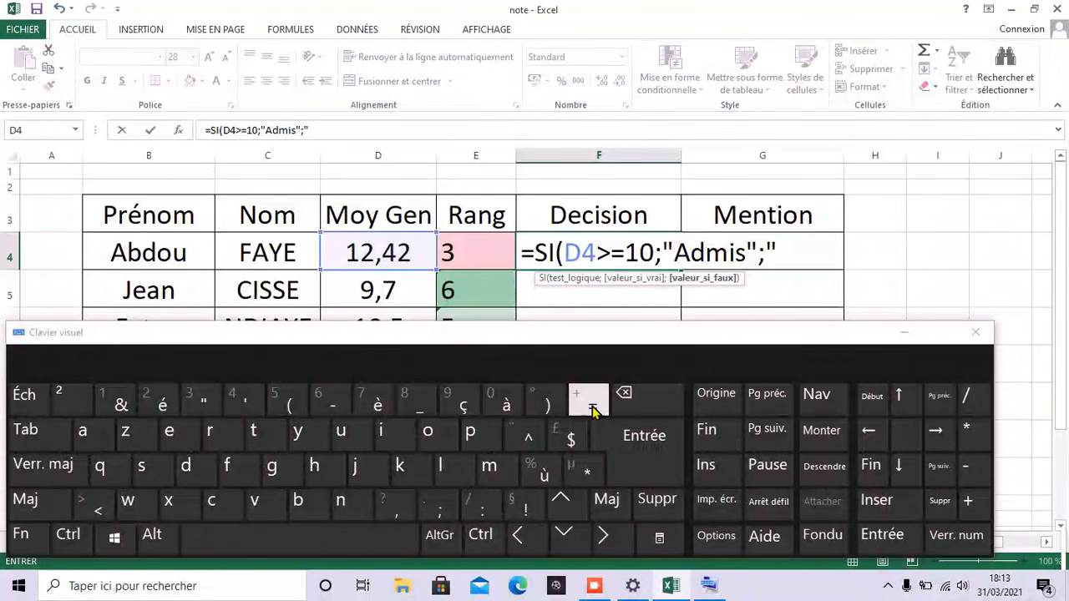
Add Ajourné as the value if false, close the parenthesis and validate the F4 formula
{"action": "key", "text": "Caps_Lock"}
{"action": "key", "text": "Caps_Lock"}
{"action": "type", "text": "jo"}
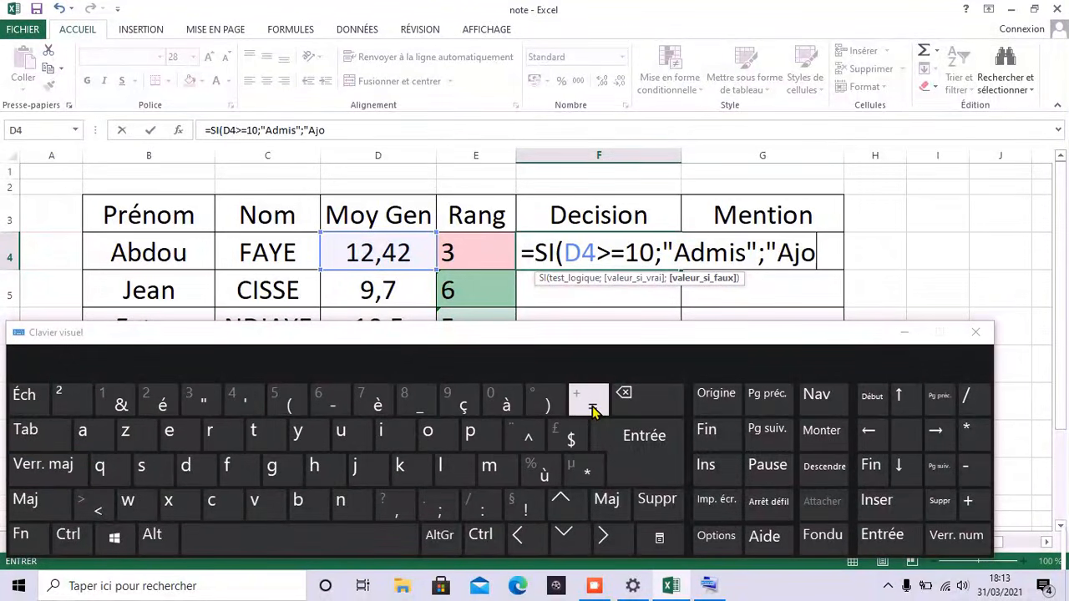
{"action": "type", "text": "urné"}
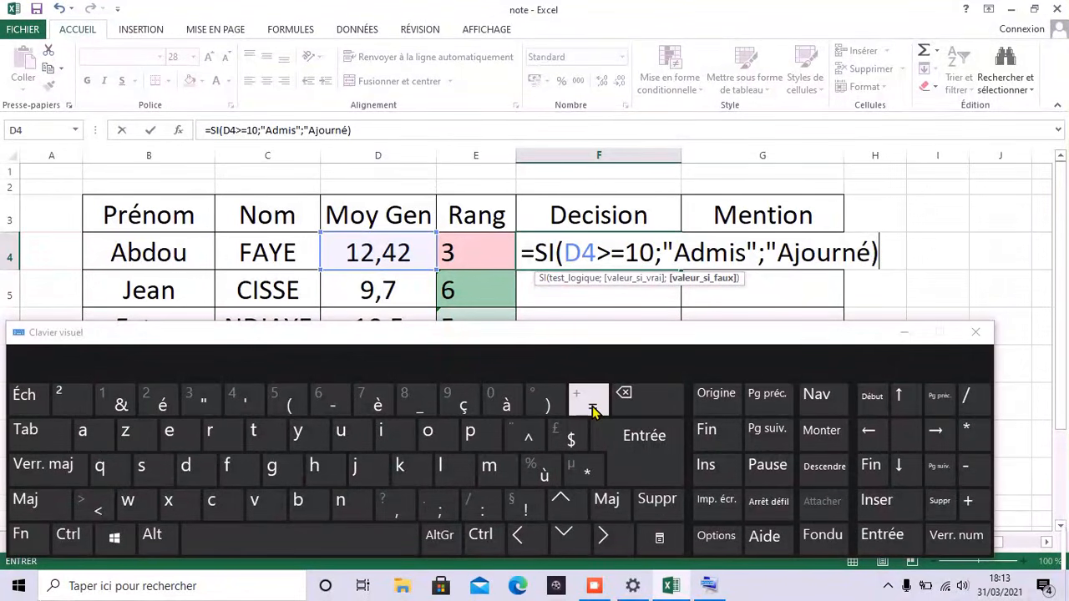
{"action": "key", "text": "Return"}
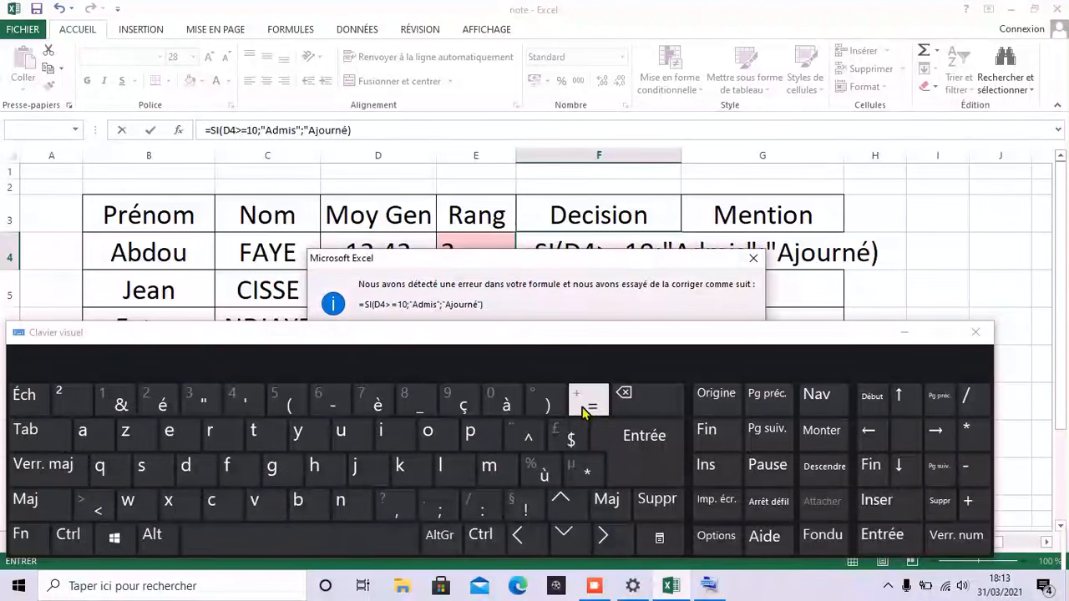
Dismiss the proposed correction and add the closing quote after Ajourné, validating F4 as =SI(D4>=10;"Admis";"Ajourné")
{"action": "left_click_drag", "start_coordinate": [578, 335], "coordinate": [547, 547]}
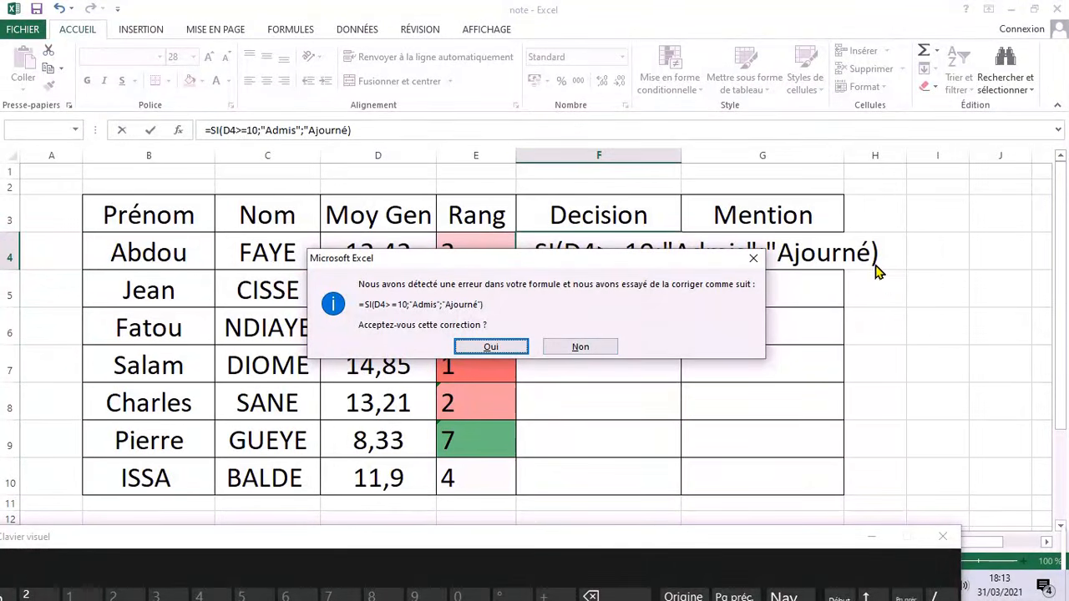
{"action": "left_click", "coordinate": [754, 260]}
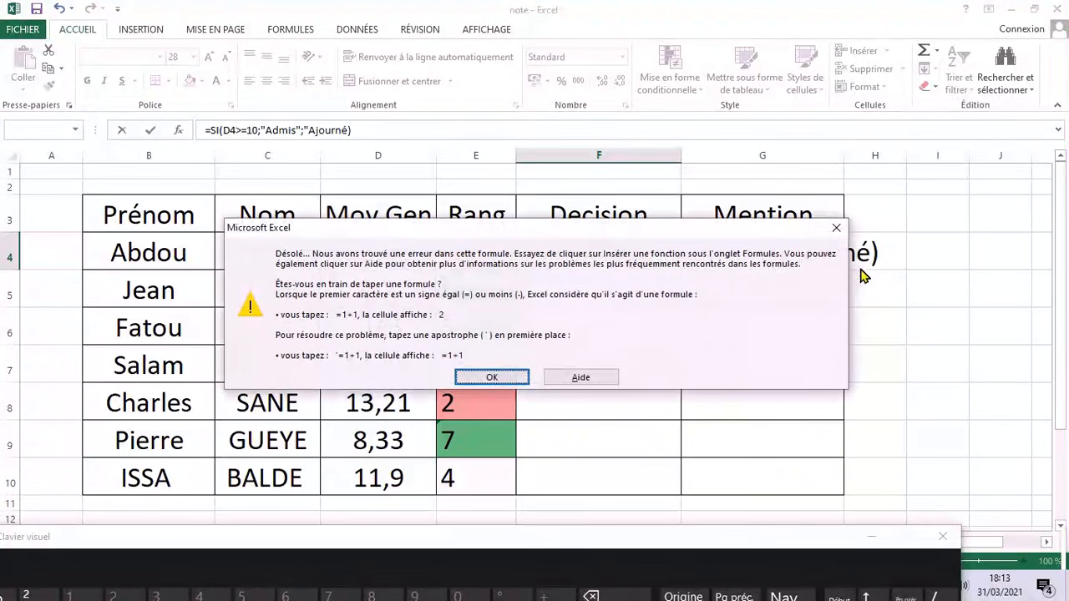
{"action": "left_click", "coordinate": [836, 228]}
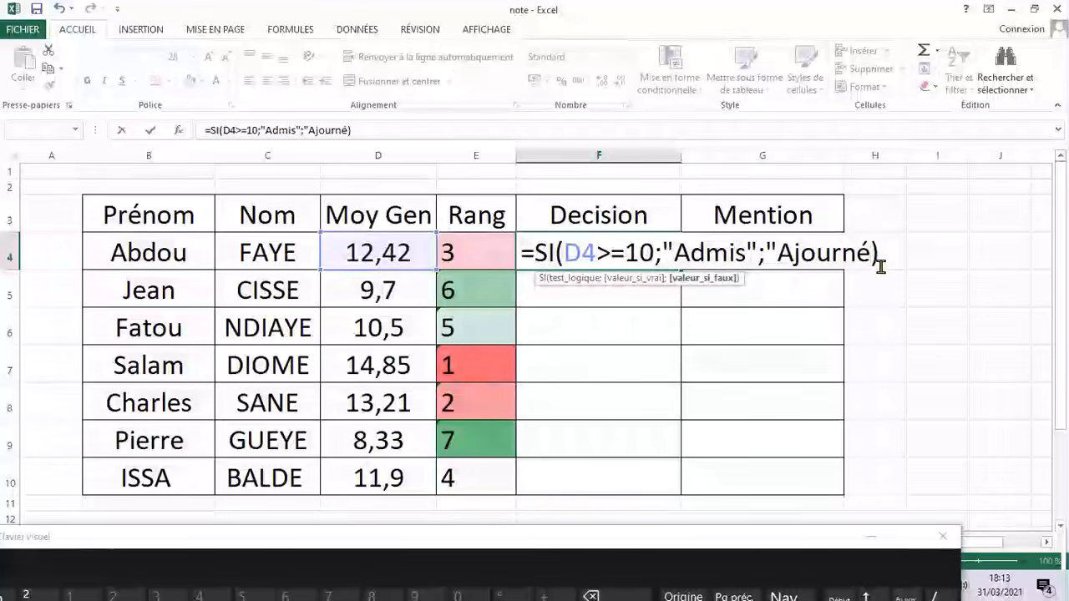
{"action": "type", "text": "\""}
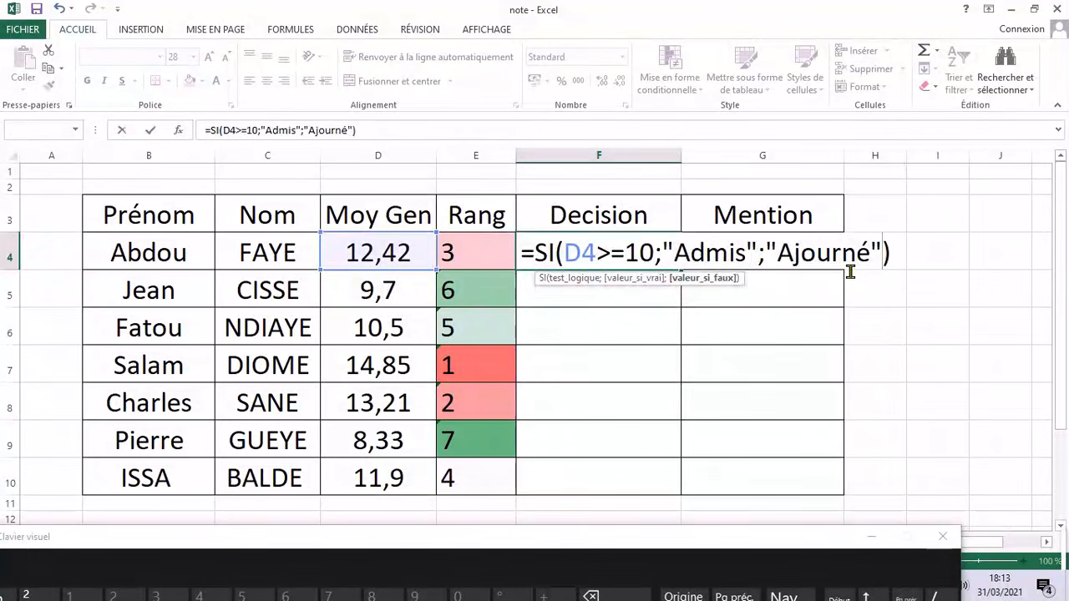
{"action": "key", "text": "Return"}
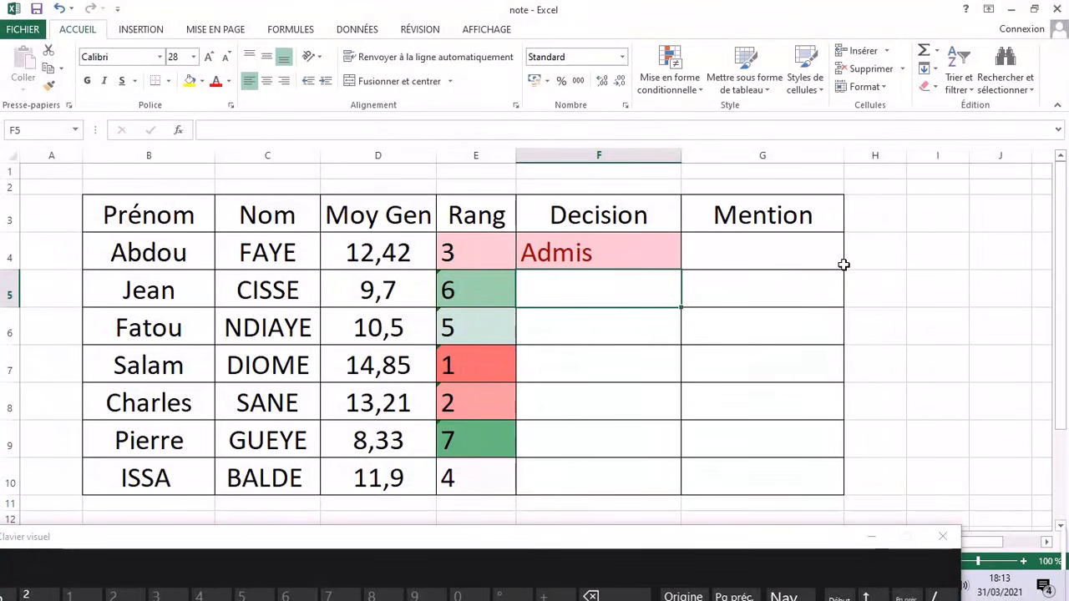
Fill the F4 formula down the Decision column to F10
{"action": "left_click", "coordinate": [668, 254]}
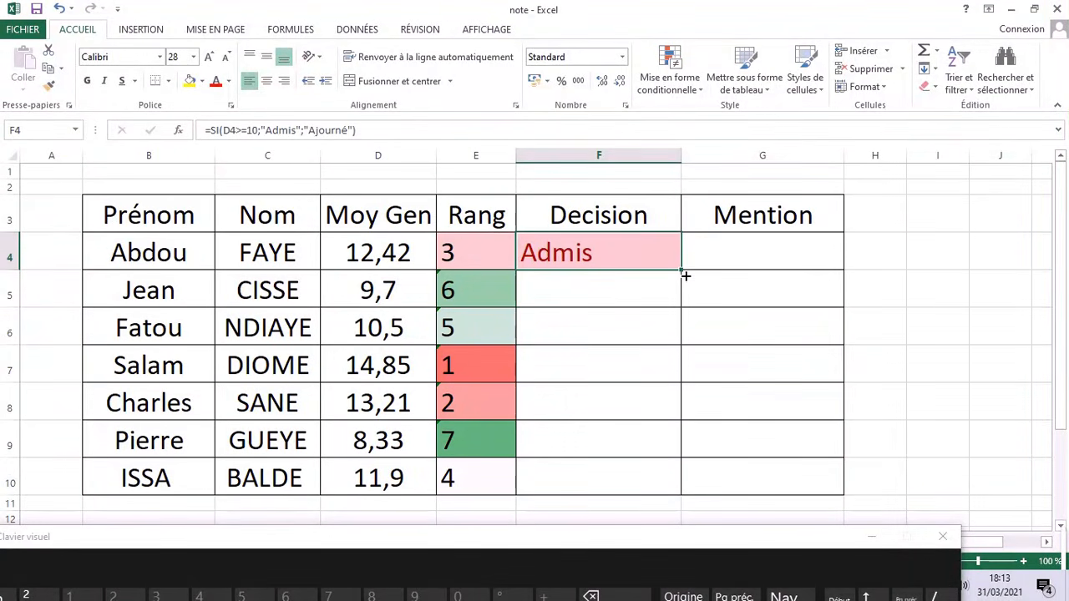
{"action": "left_click_drag", "start_coordinate": [685, 276], "coordinate": [685, 494]}
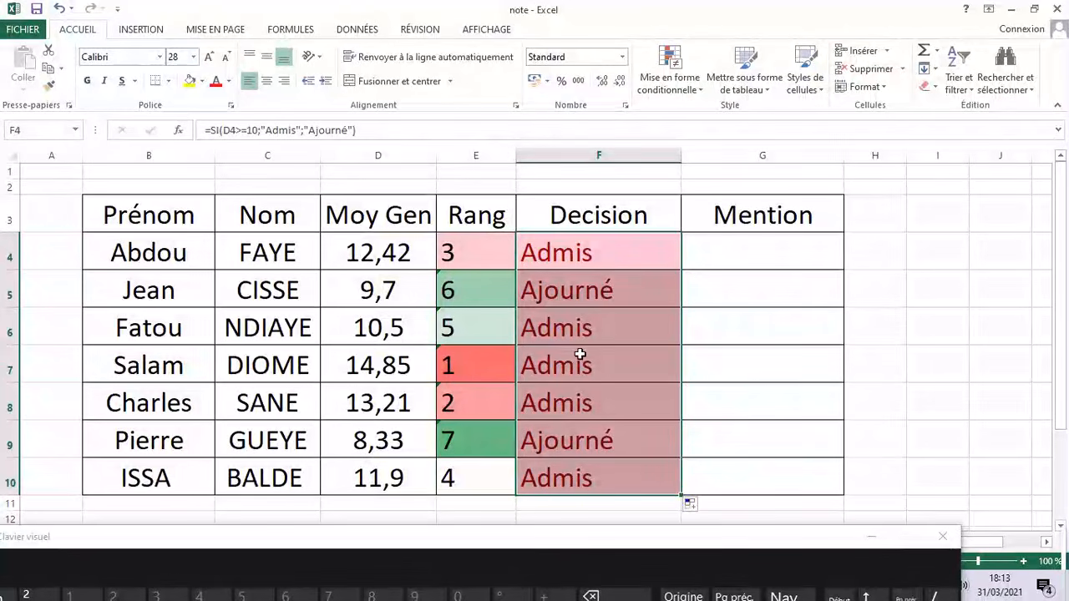
{"action": "left_click", "coordinate": [729, 325]}
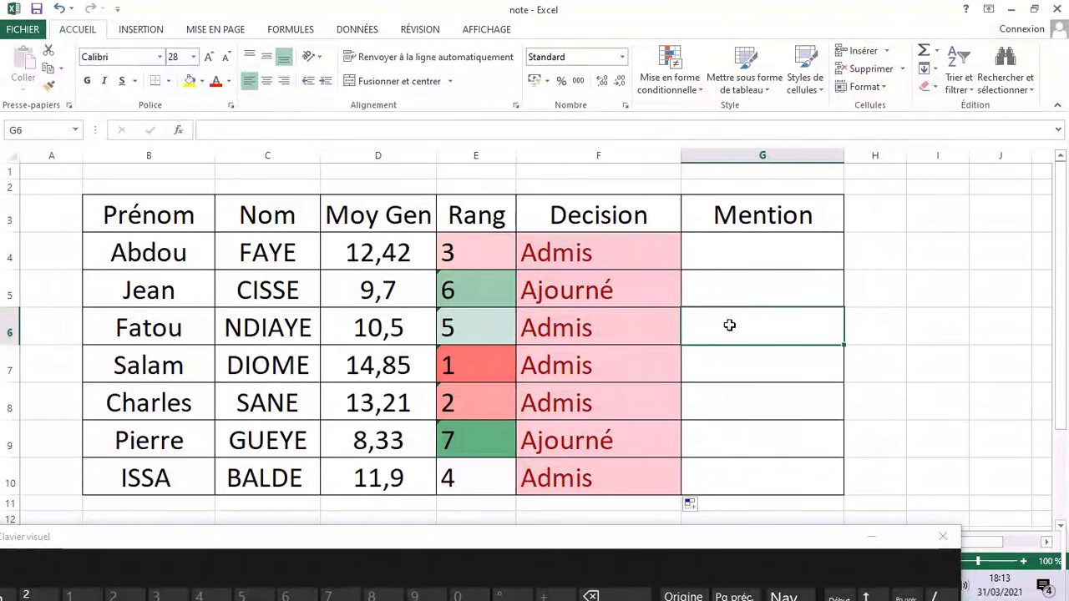
Start an SI formula in G4 with D4 as the beginning of its logical test, and bring the on-screen keyboard fully into view
{"action": "left_click", "coordinate": [745, 258]}
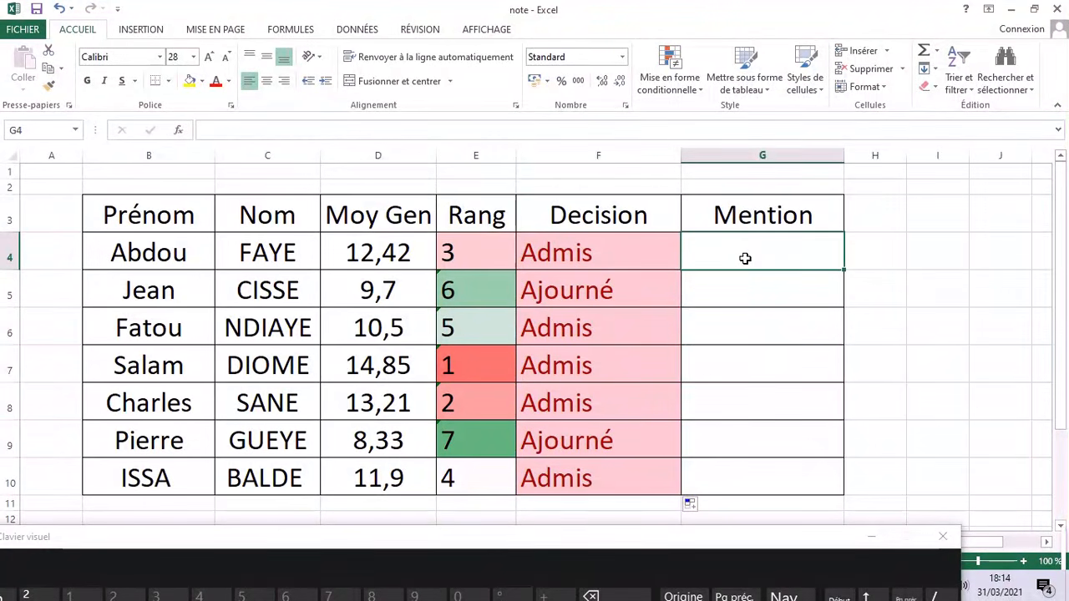
{"action": "type", "text": "=si"}
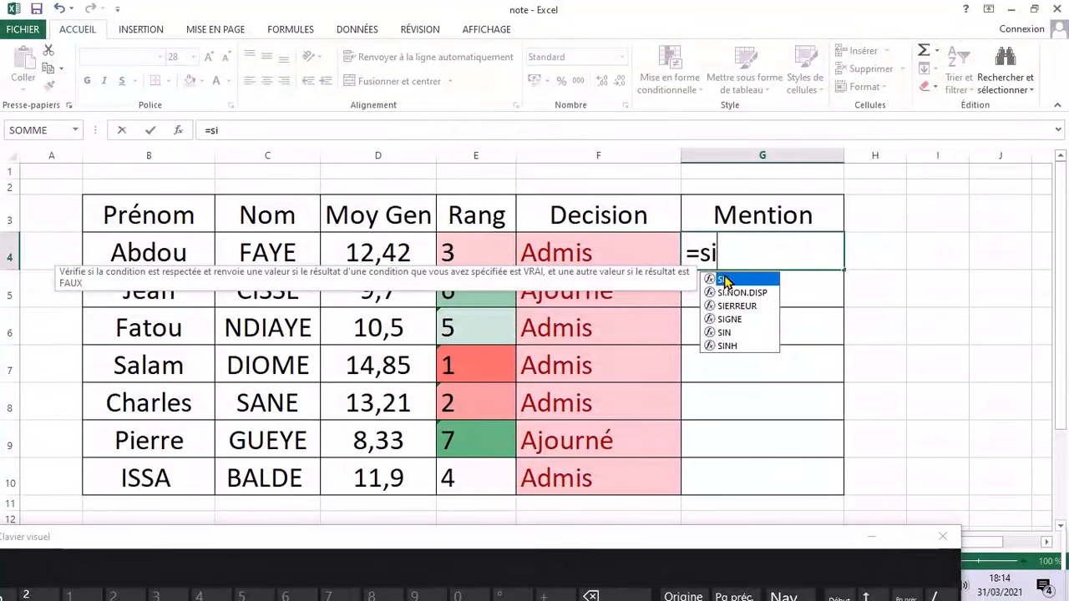
{"action": "double_click", "coordinate": [719, 280]}
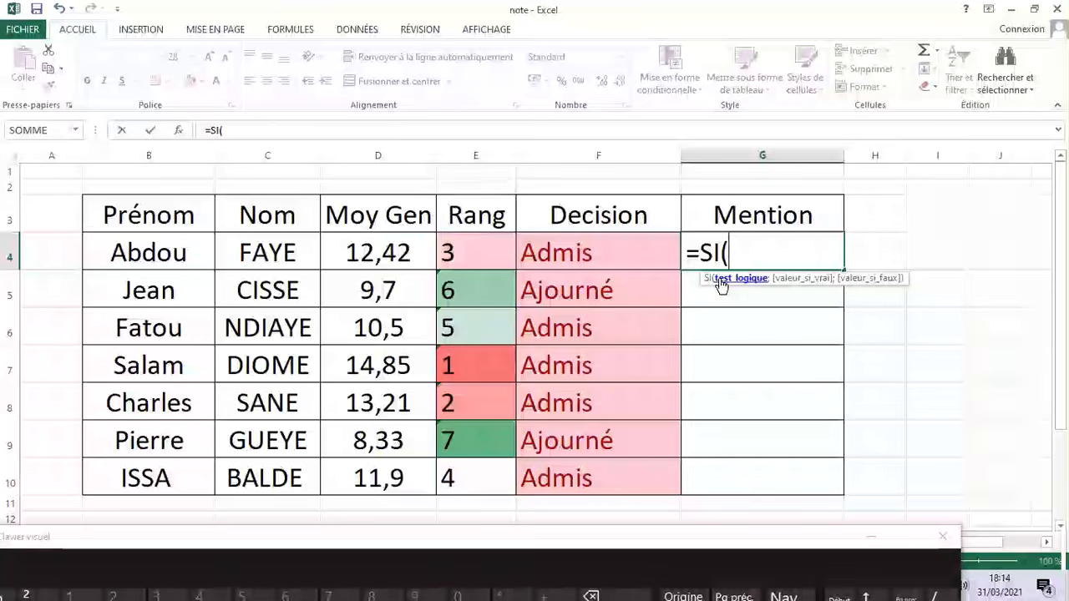
{"action": "left_click", "coordinate": [379, 259]}
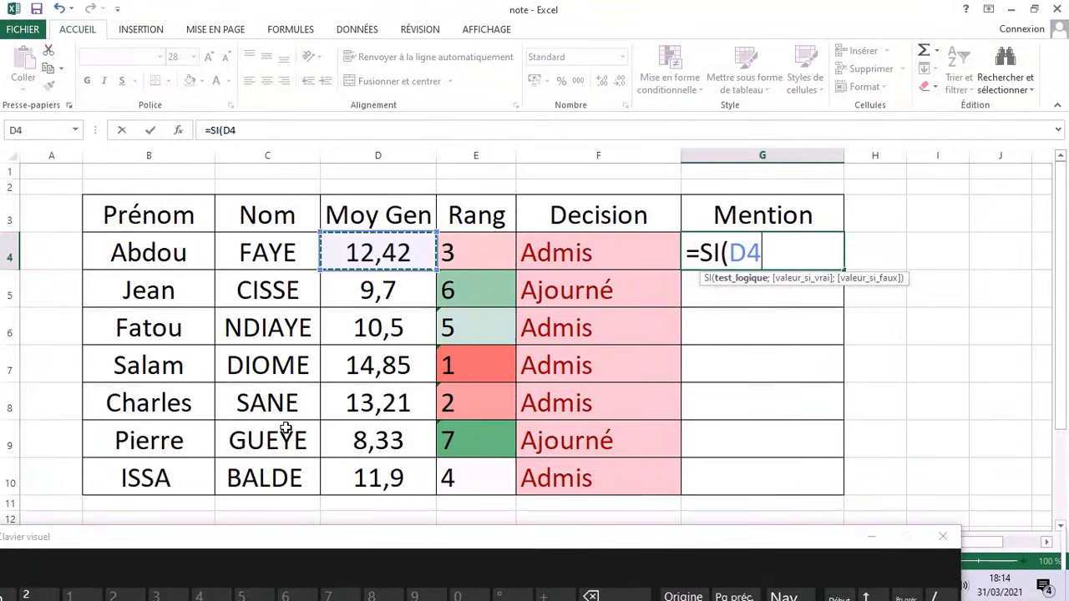
{"action": "left_click_drag", "start_coordinate": [282, 539], "coordinate": [315, 335]}
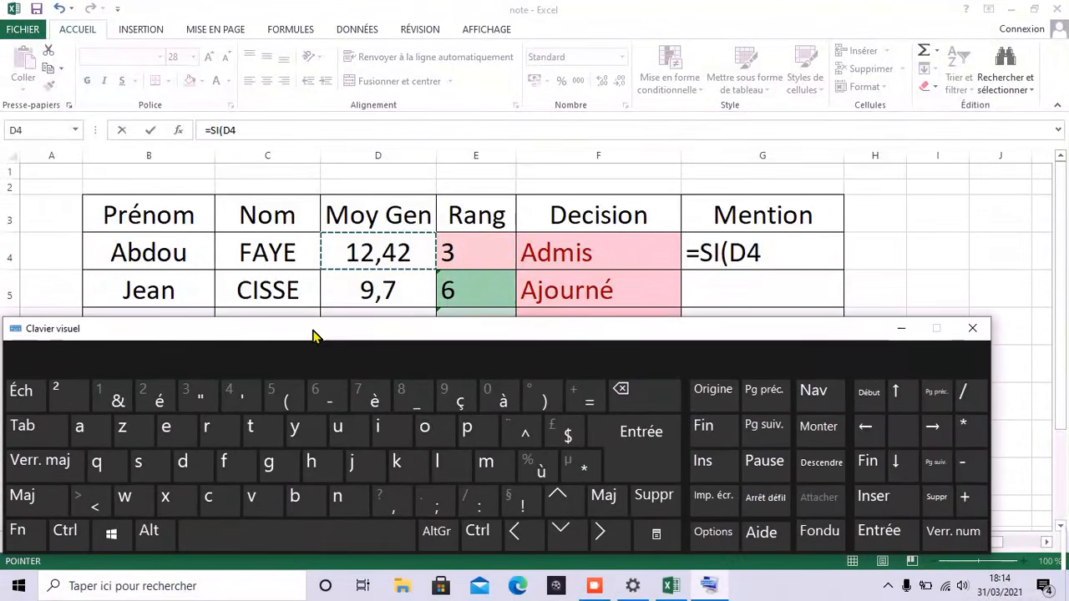
{"action": "left_click", "coordinate": [34, 496]}
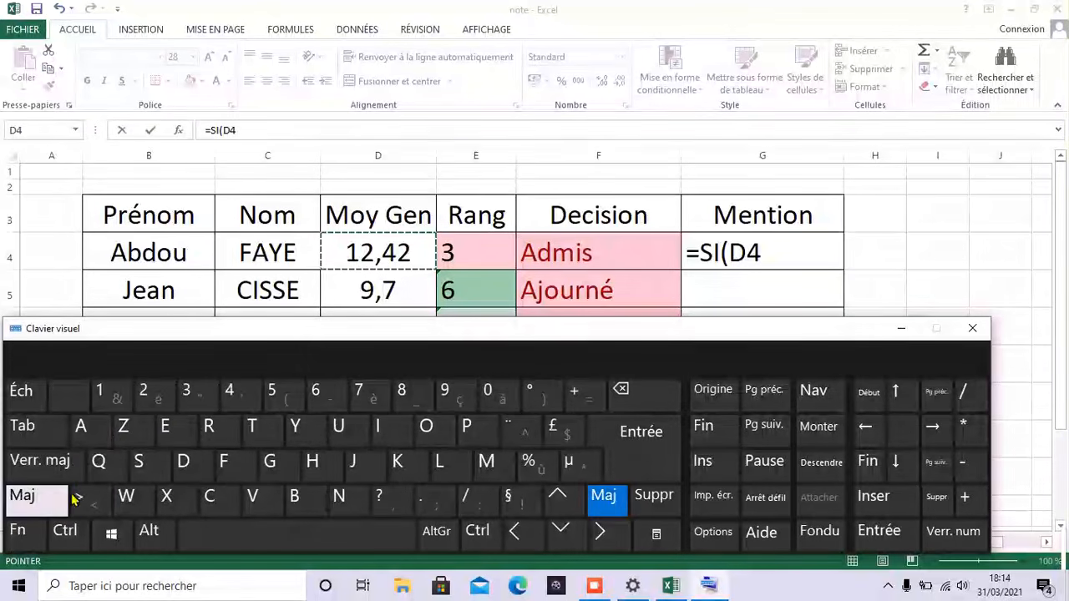
{"action": "left_click", "coordinate": [75, 499]}
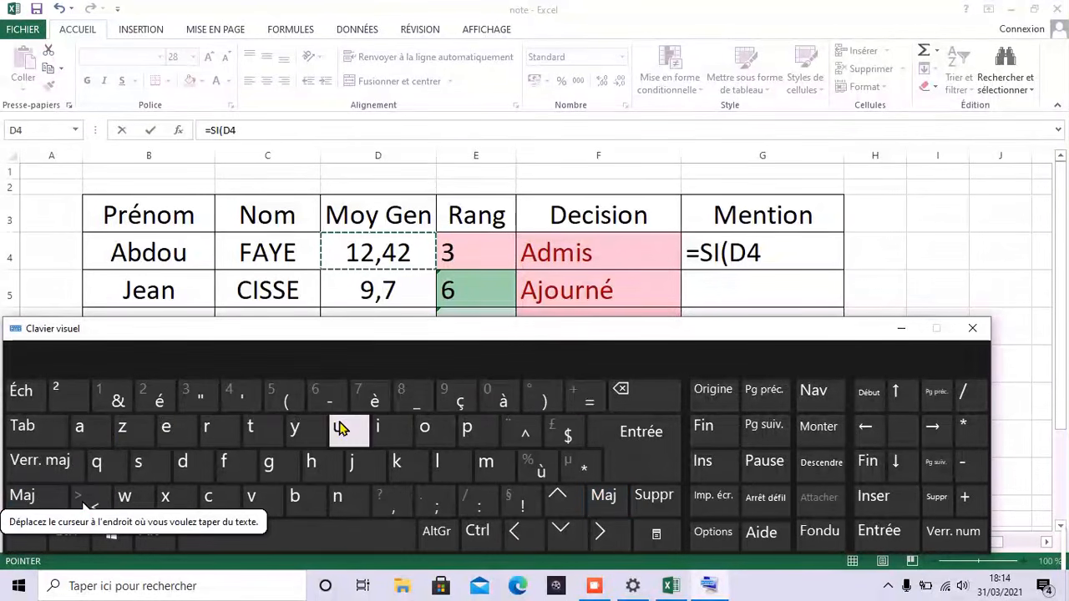
{"action": "left_click", "coordinate": [592, 395]}
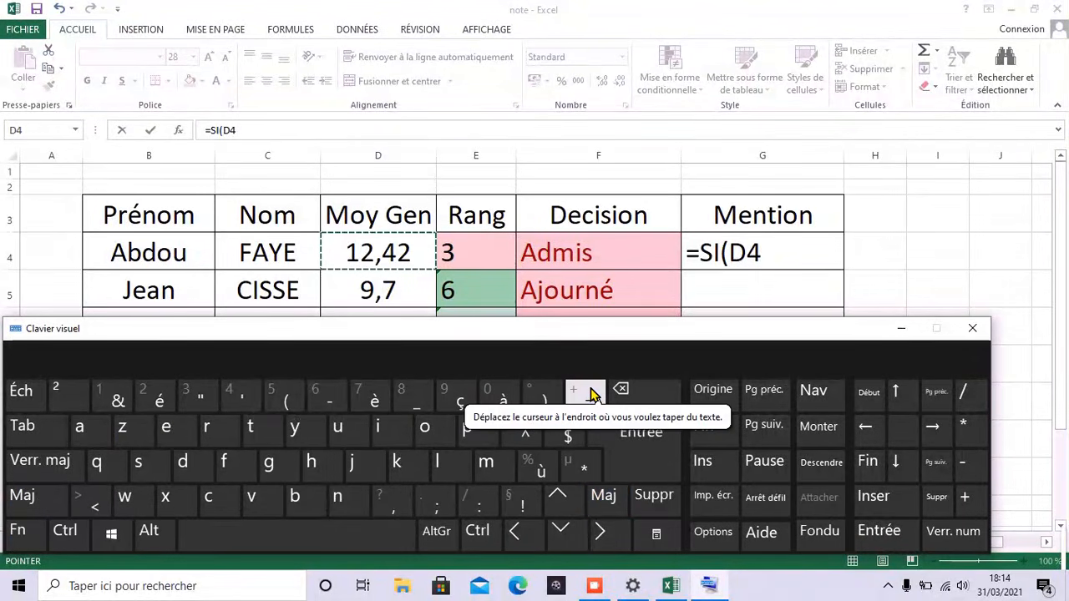
Return to the G4 formula and complete its logical test as D4>=14, followed by the argument separator
{"action": "left_click", "coordinate": [789, 269]}
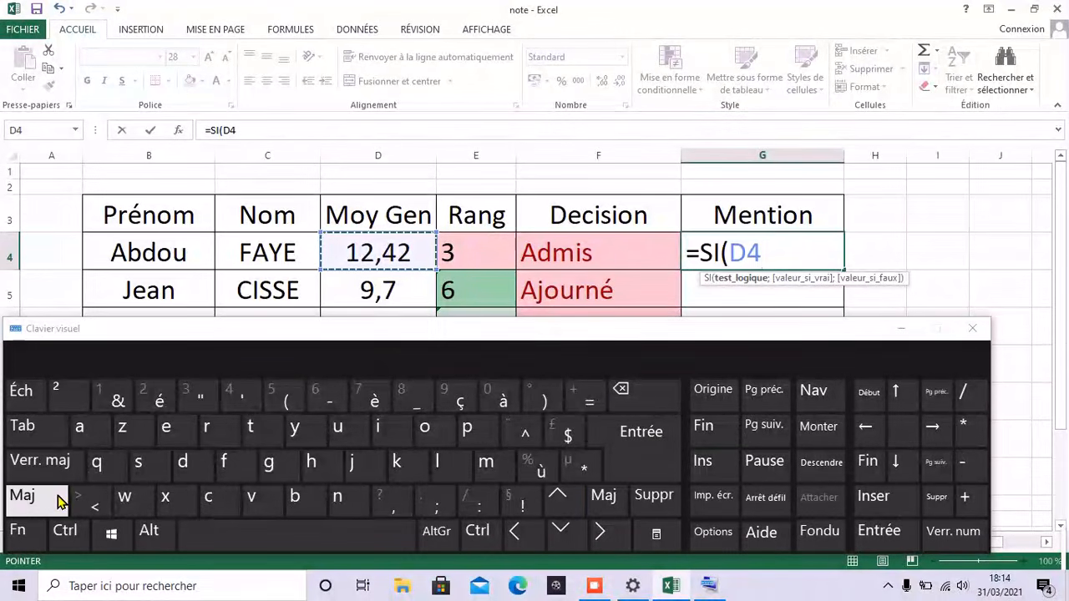
{"action": "left_click", "coordinate": [60, 501]}
{"action": "left_click", "coordinate": [85, 501]}
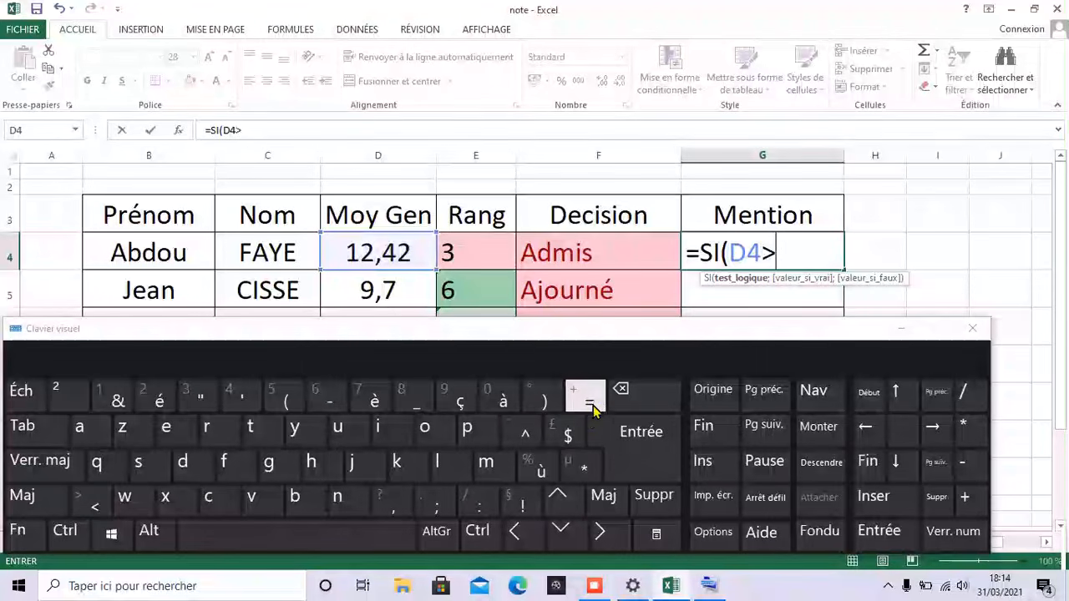
{"action": "key", "text": "Caps_Lock"}
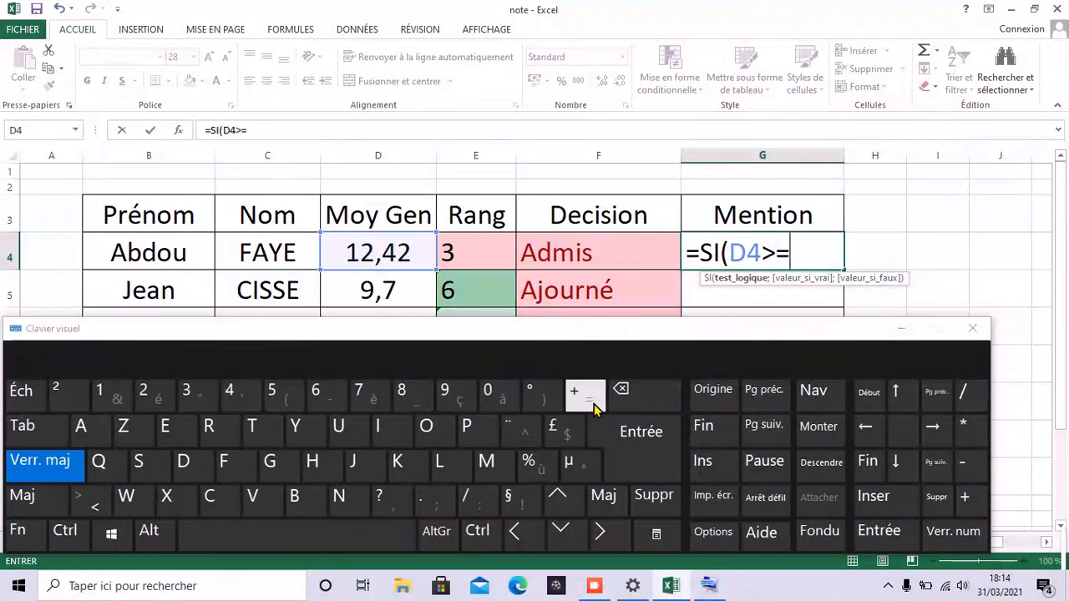
{"action": "type", "text": "14"}
{"action": "key", "text": "Caps_Lock"}
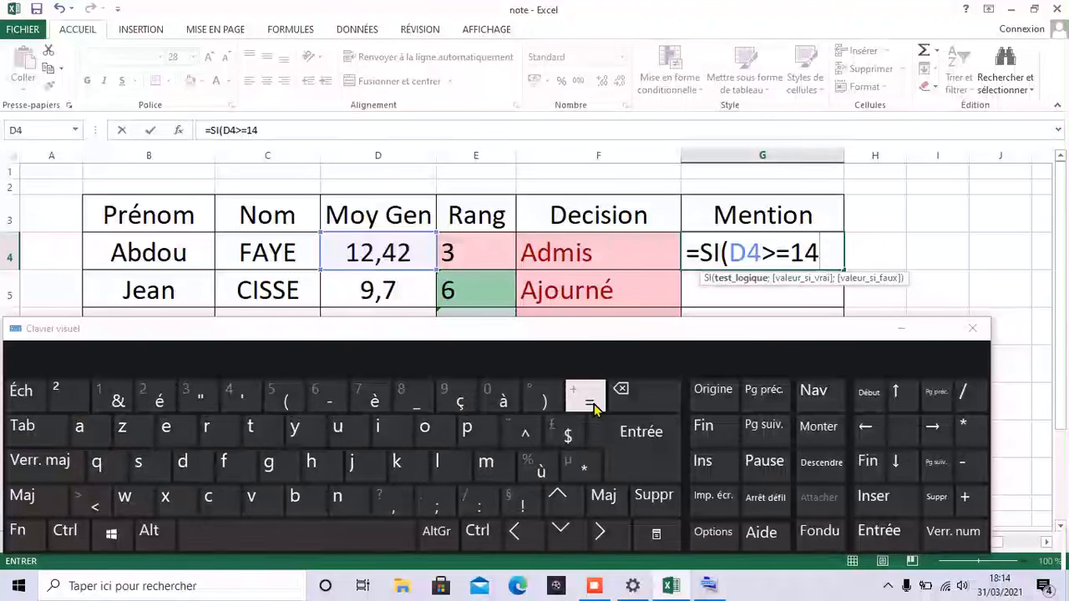
{"action": "type", "text": ";"}
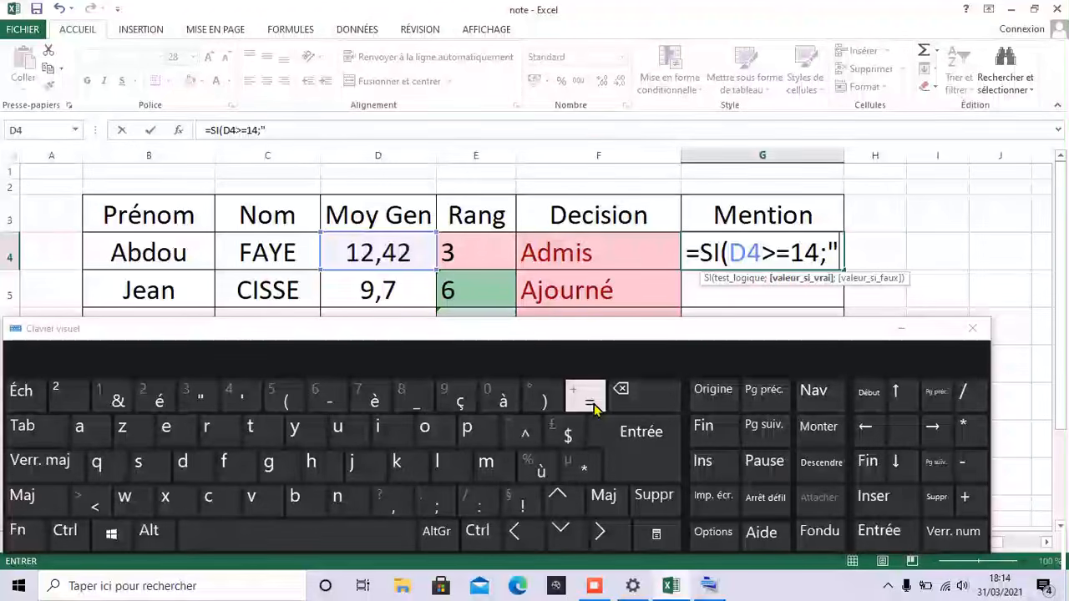
Add "Bien" as the value if true in the G4 formula, followed by the separator for the last argument
{"action": "key", "text": "Caps_Lock"}
{"action": "type", "text": "B"}
{"action": "key", "text": "Caps_Lock"}
{"action": "type", "text": "i"}
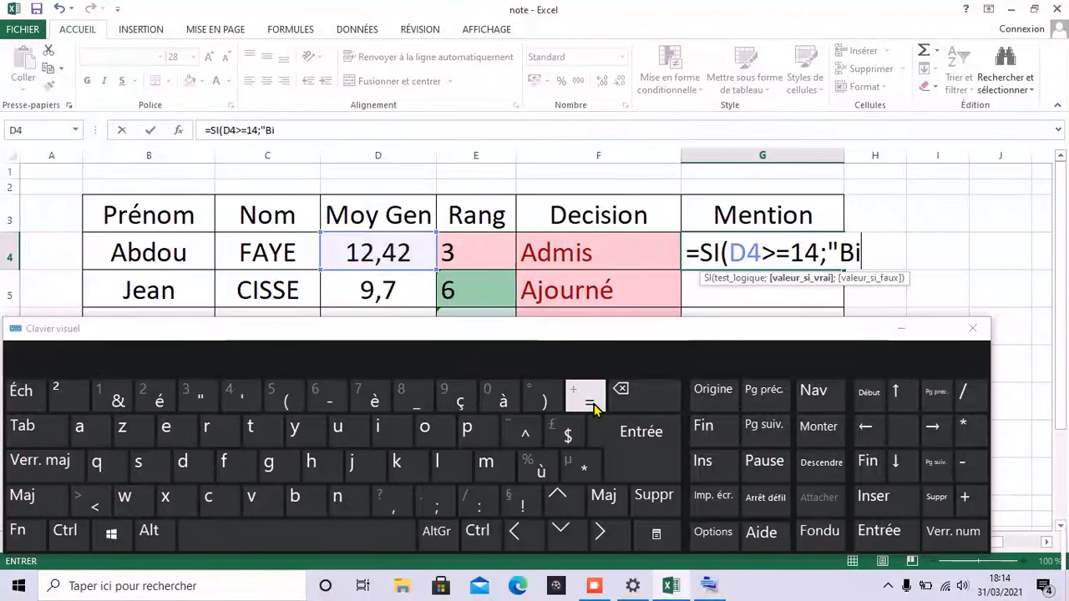
{"action": "type", "text": "en\""}
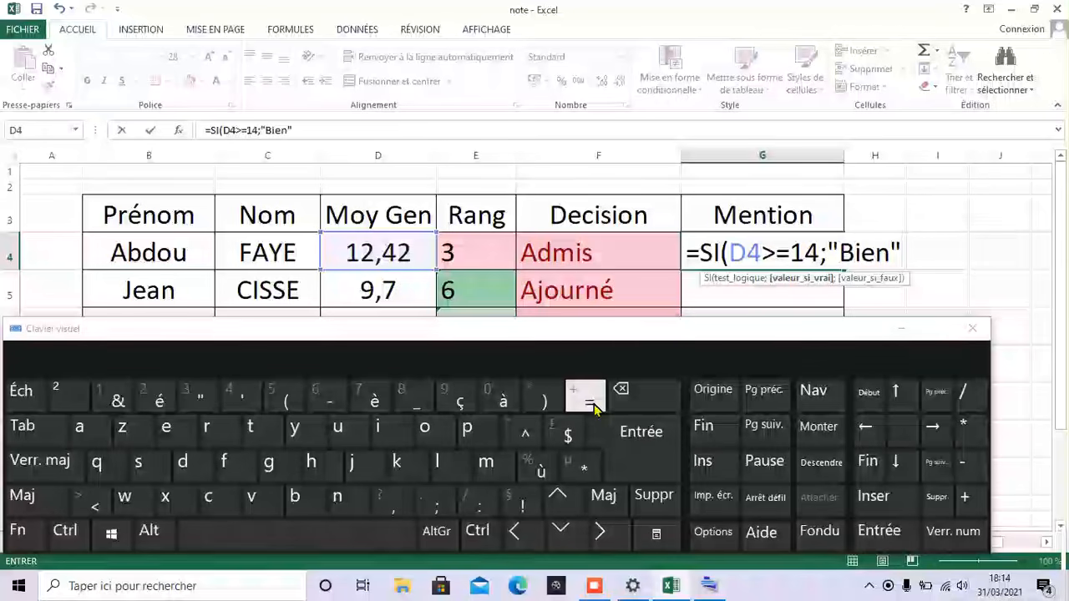
{"action": "type", "text": ";"}
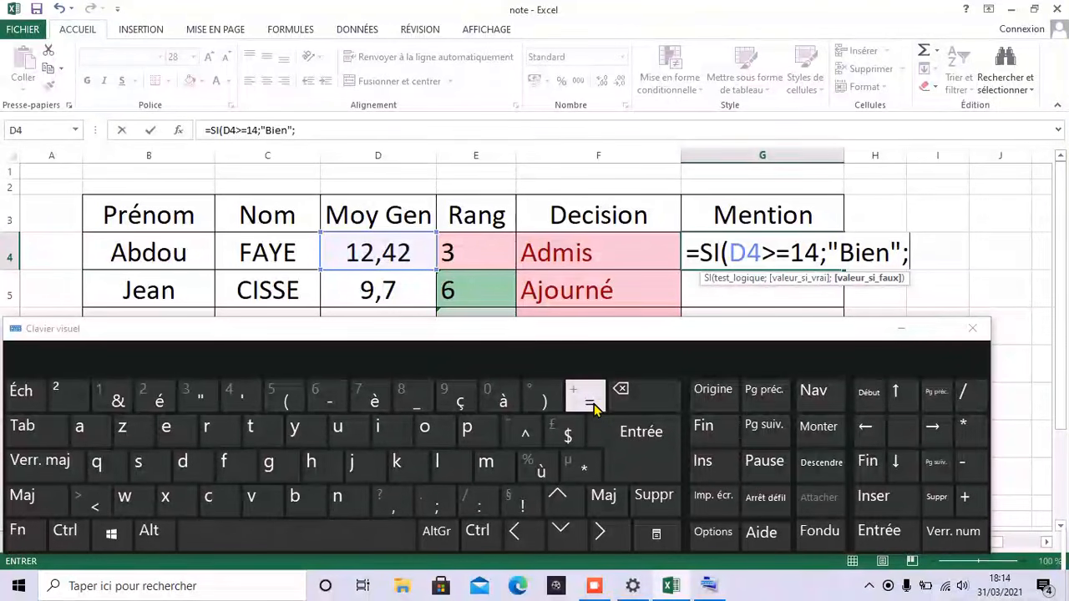
Nest a second SI function as the value if false in G4, with D4 starting its test, repositioning the on-screen keyboard as needed
{"action": "type", "text": "si"}
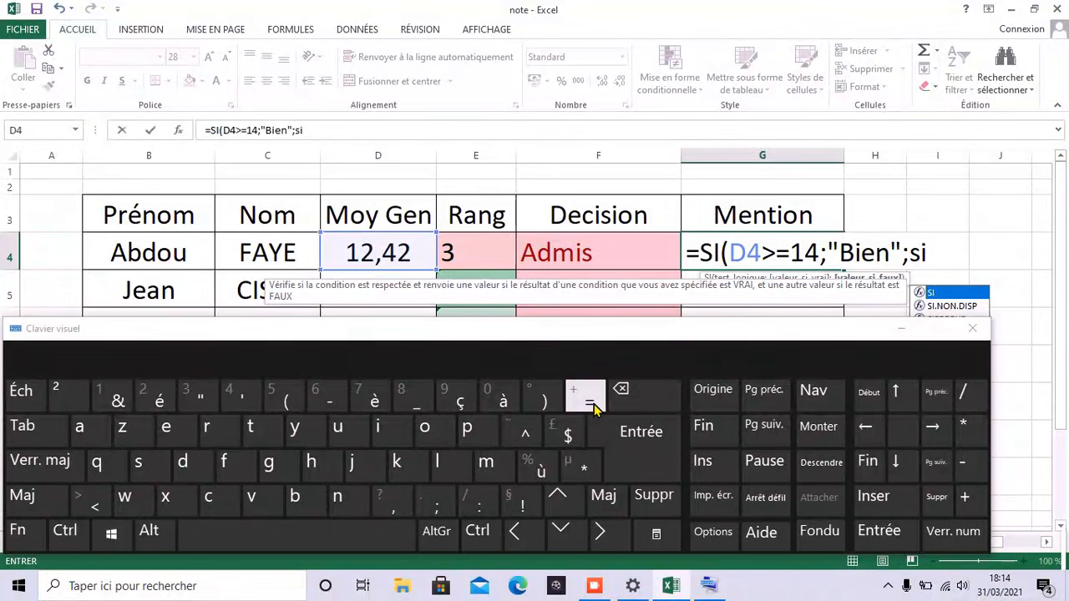
{"action": "double_click", "coordinate": [940, 292]}
{"action": "left_click_drag", "start_coordinate": [708, 329], "coordinate": [601, 476]}
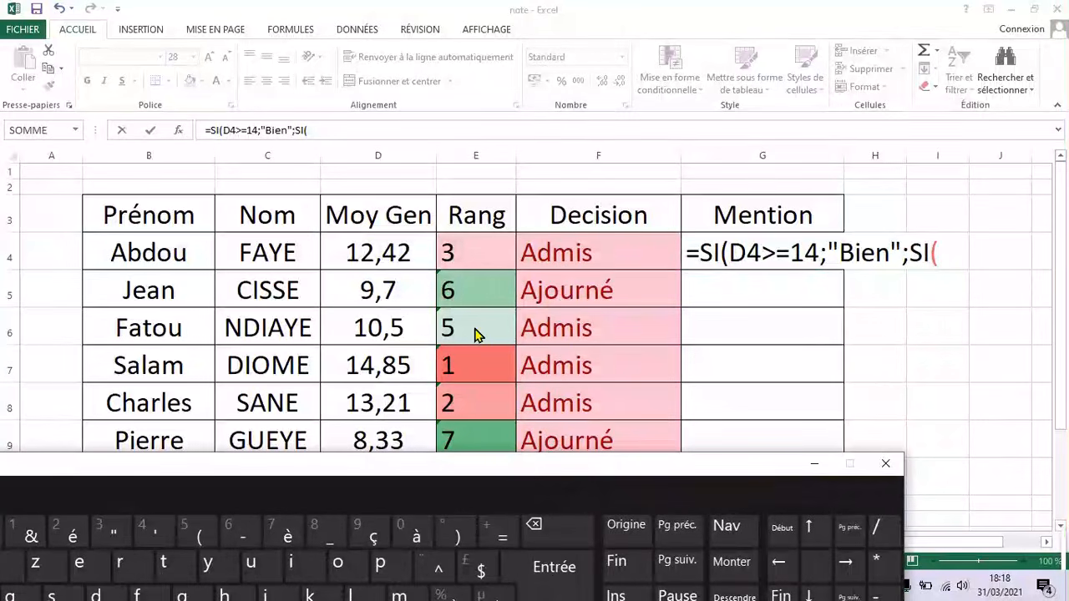
{"action": "left_click", "coordinate": [417, 262]}
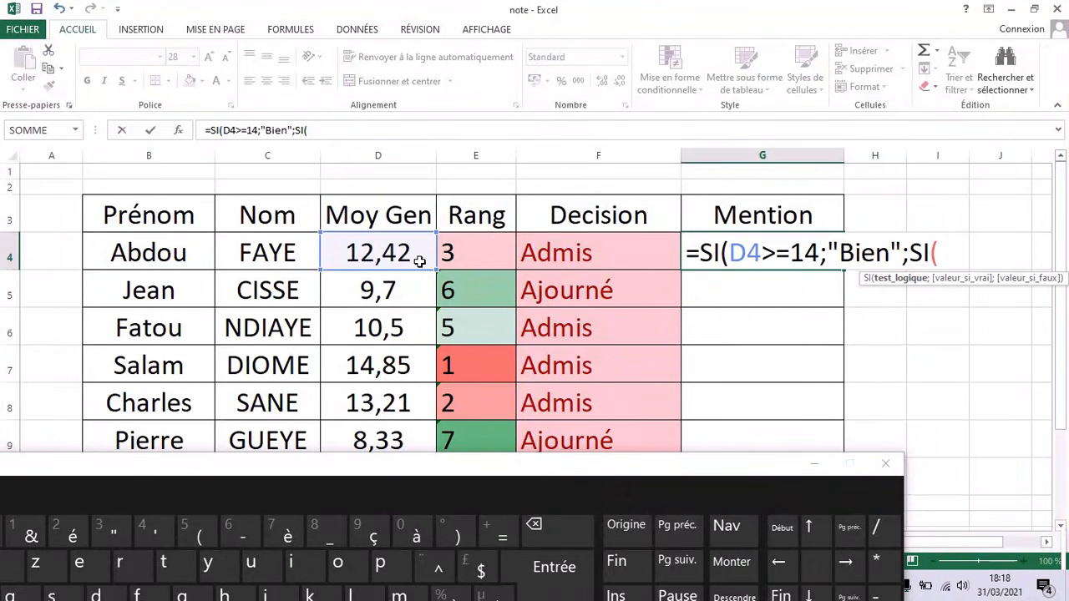
{"action": "left_click", "coordinate": [419, 261]}
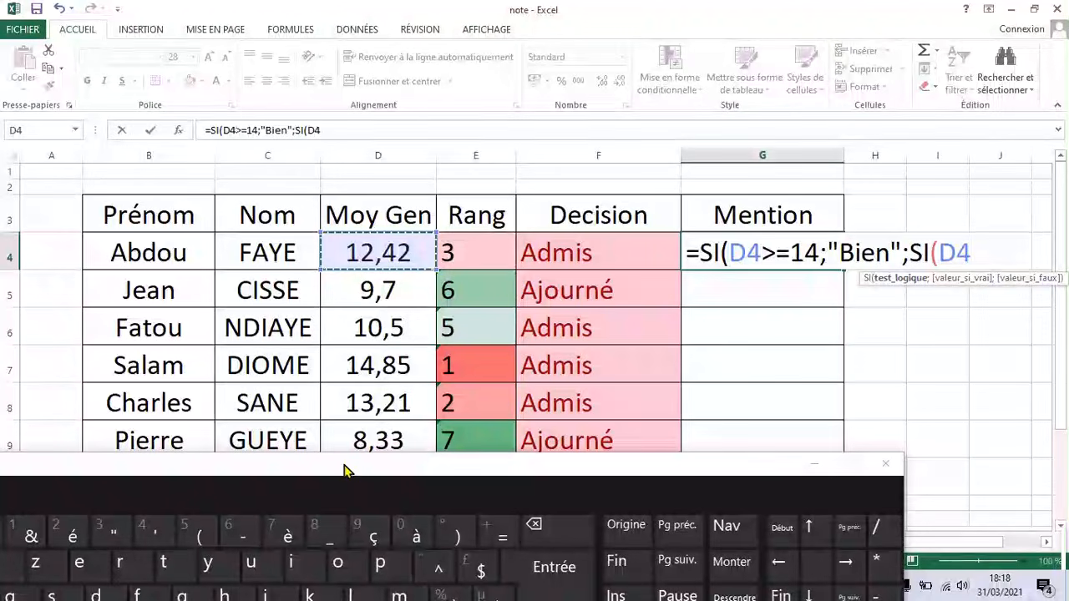
{"action": "left_click_drag", "start_coordinate": [346, 465], "coordinate": [441, 350]}
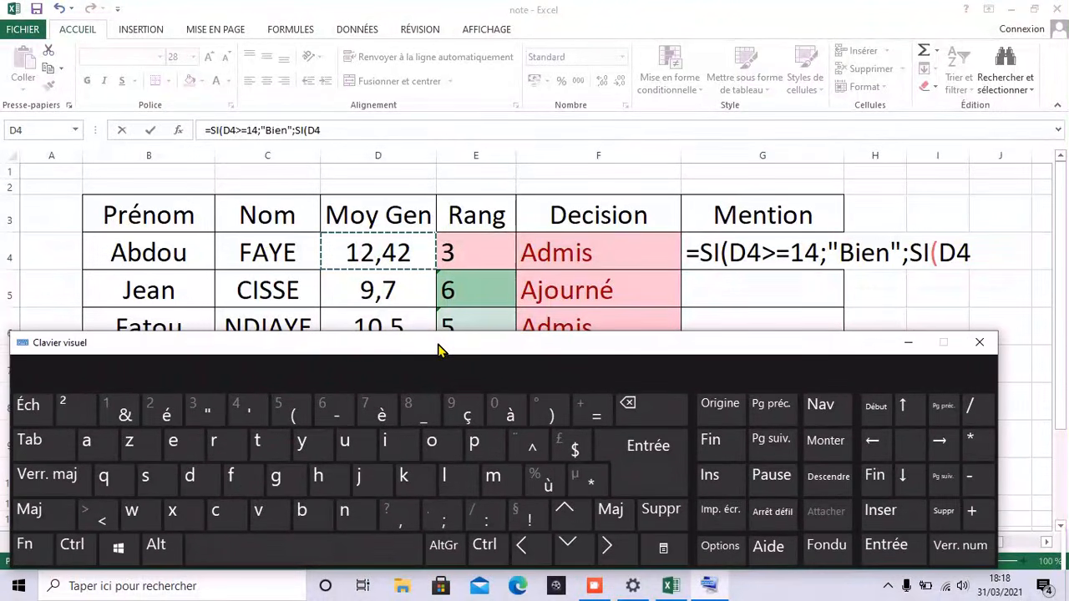
{"action": "left_click", "coordinate": [67, 513]}
{"action": "left_click", "coordinate": [87, 522]}
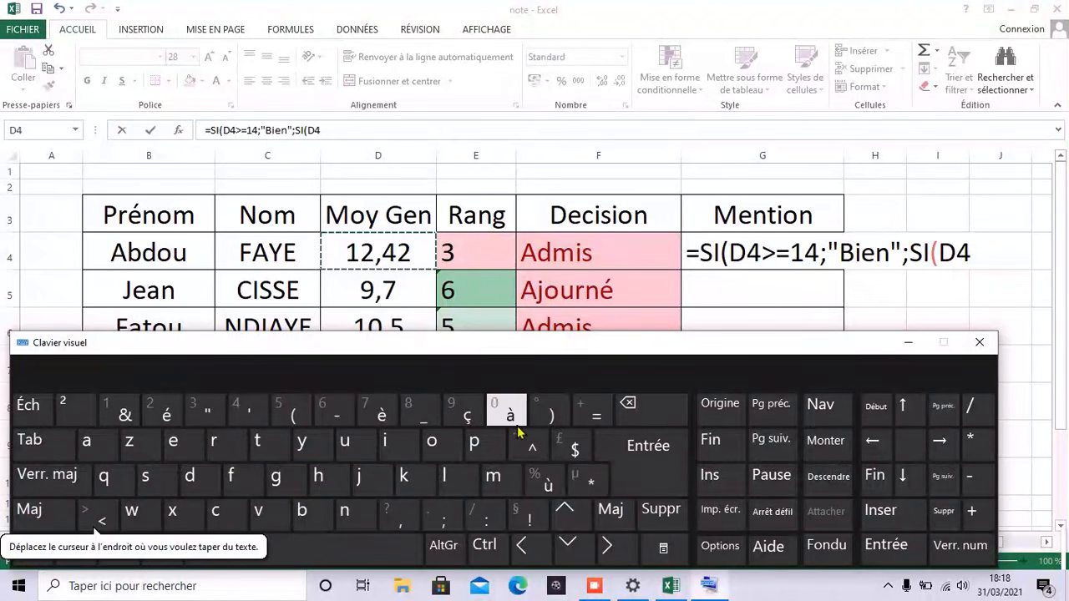
{"action": "left_click", "coordinate": [599, 419]}
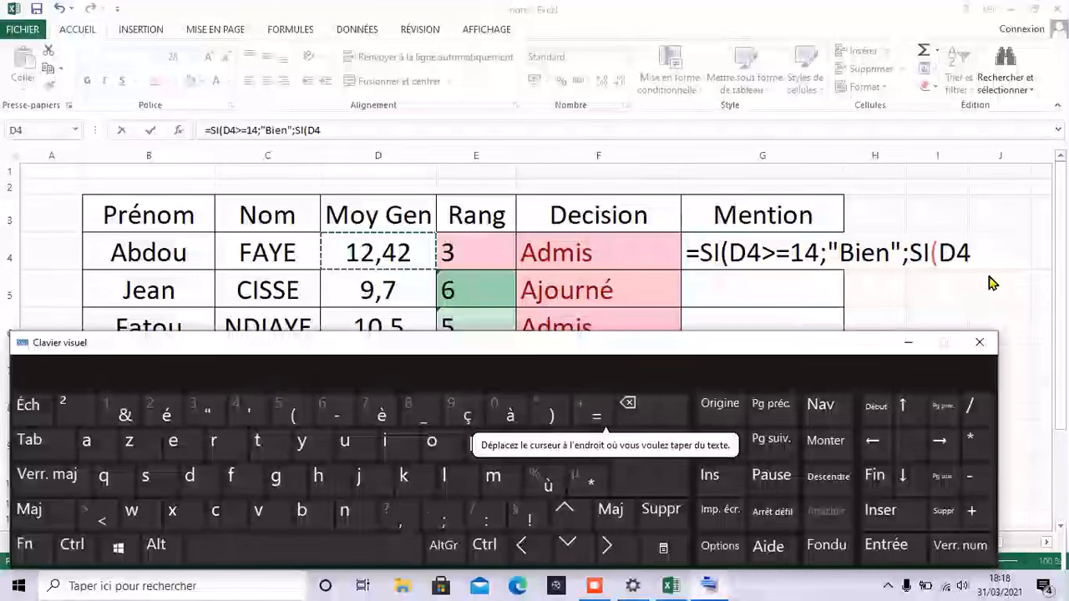
Return to the G4 formula and complete the nested SI's logical test as D4>=12, followed by the argument separator
{"action": "left_click", "coordinate": [673, 268]}
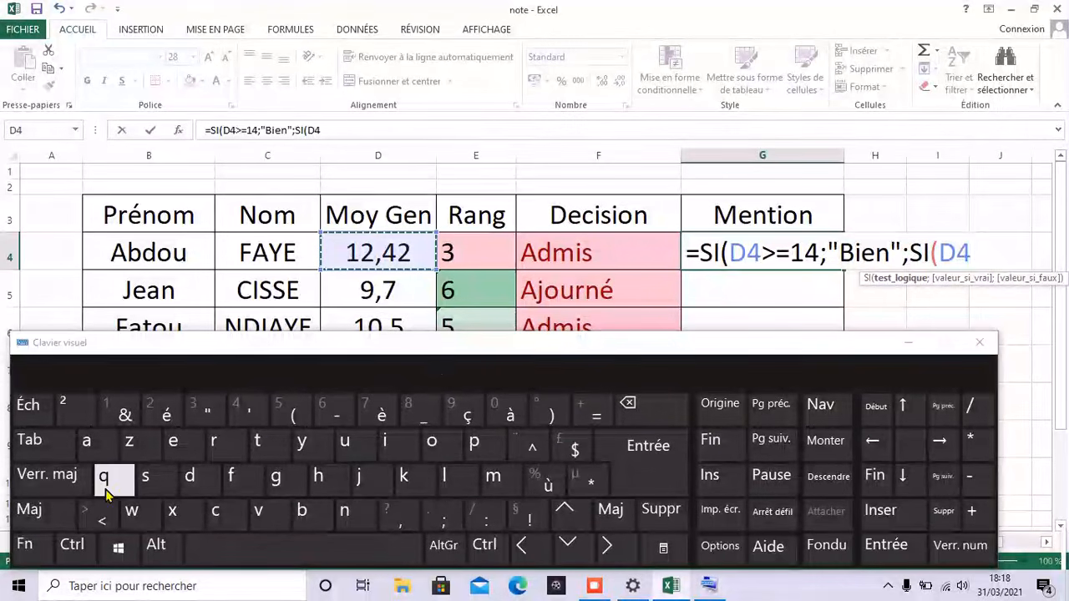
{"action": "left_click", "coordinate": [72, 516]}
{"action": "left_click", "coordinate": [86, 513]}
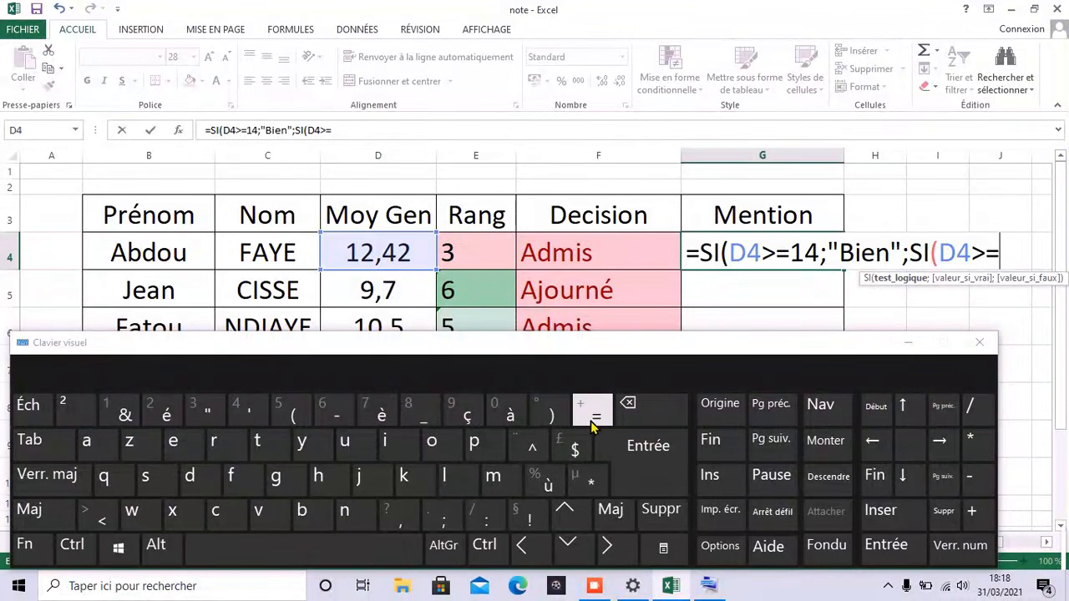
{"action": "key", "text": "Caps_Lock"}
{"action": "type", "text": "12"}
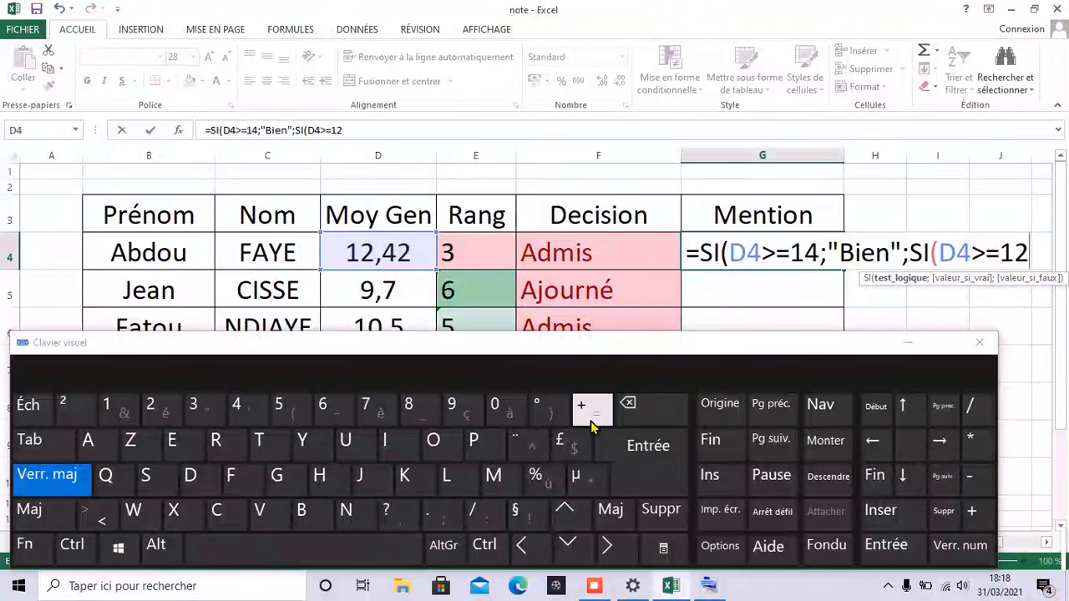
{"action": "key", "text": "Caps_Lock"}
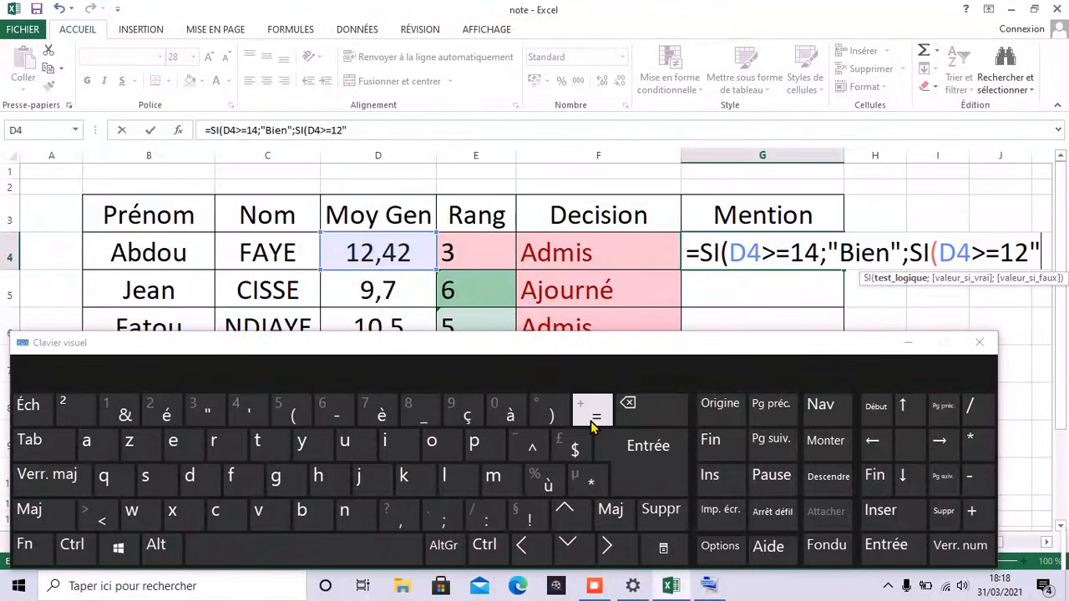
{"action": "key", "text": "BackSpace"}
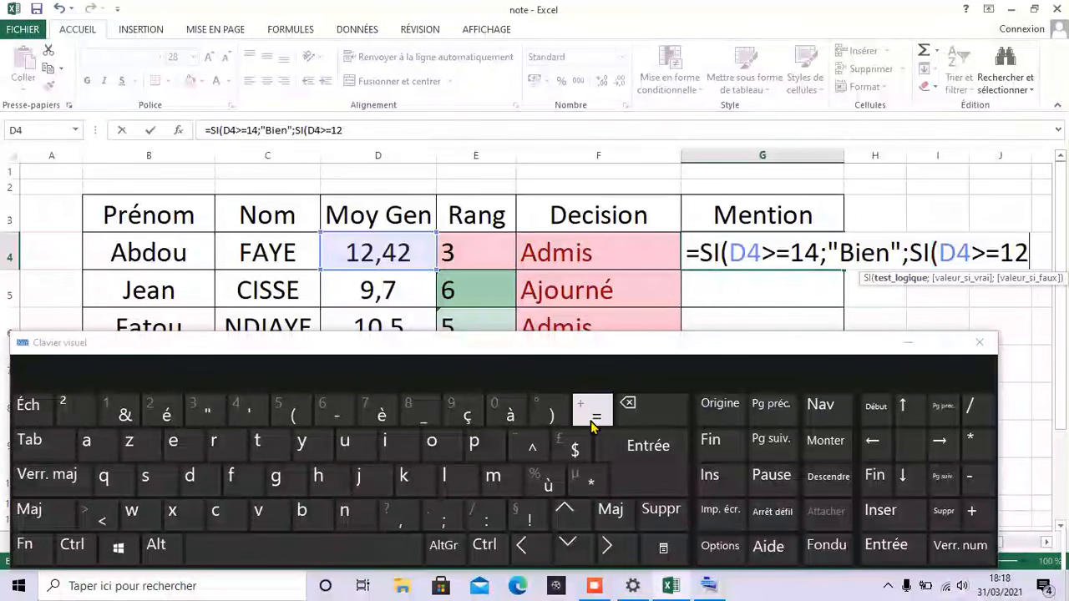
{"action": "type", "text": ";"}
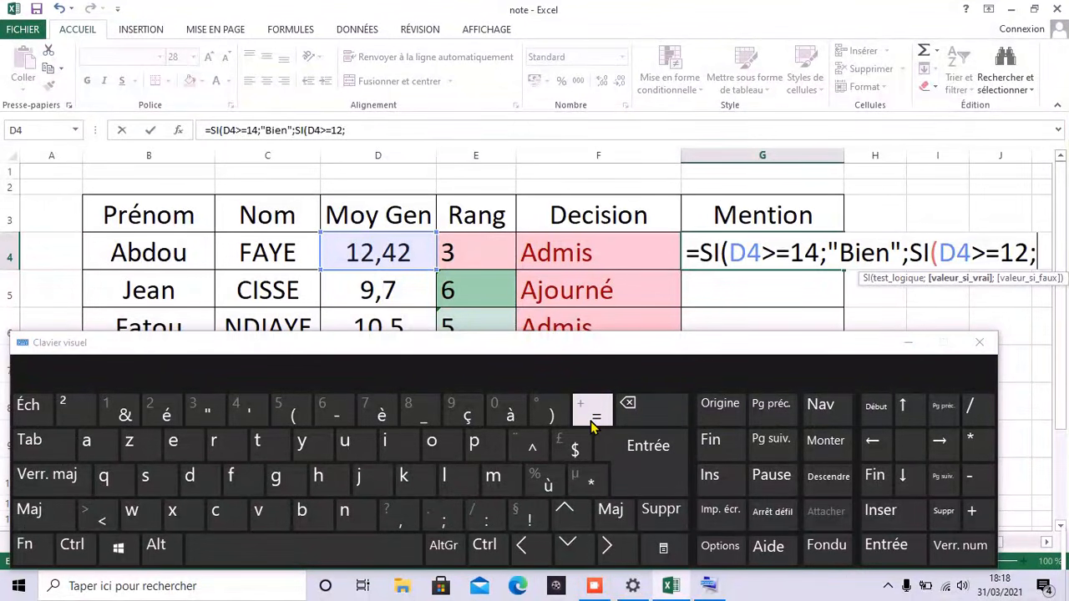
Add "Assez Bien" as the nested SI's value if true in G4, followed by the separator for its last argument
{"action": "type", "text": "\""}
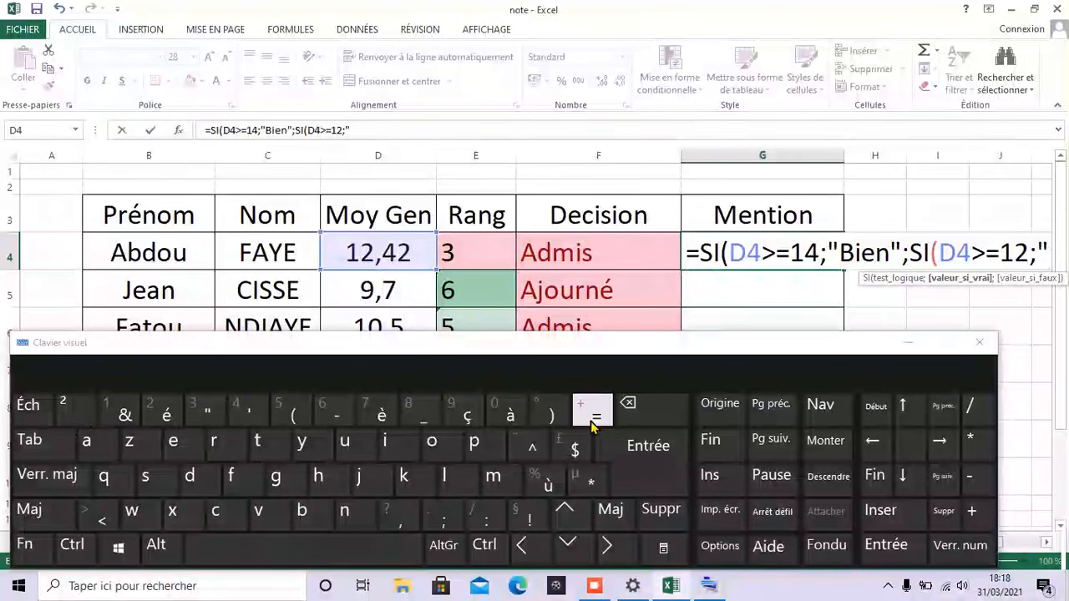
{"action": "key", "text": "Caps_Lock"}
{"action": "type", "text": "A"}
{"action": "key", "text": "Caps_Lock"}
{"action": "type", "text": "s"}
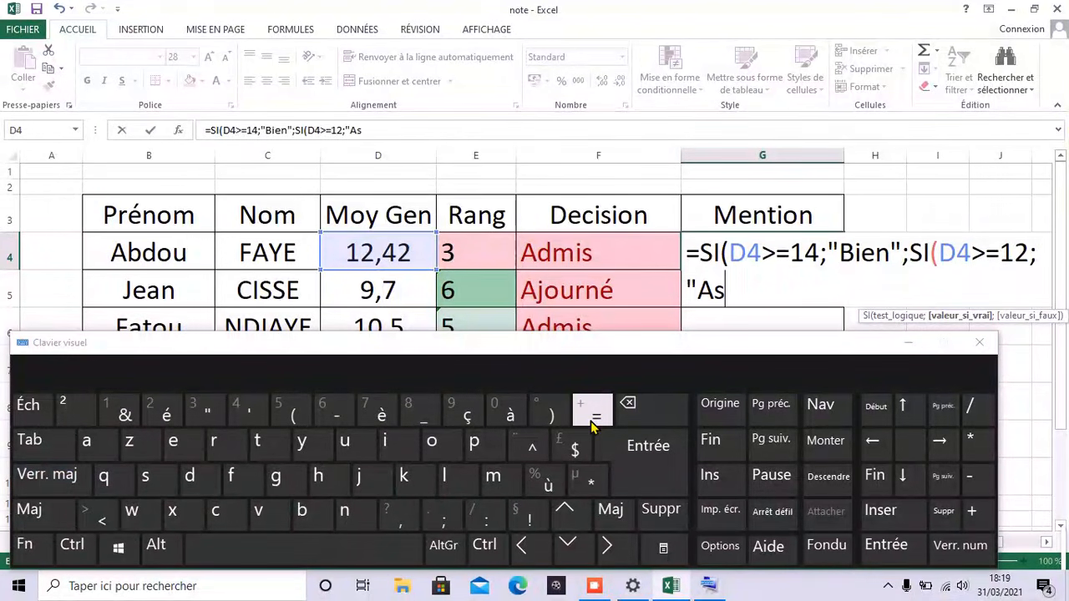
{"action": "type", "text": "sse"}
{"action": "key", "text": "BackSpace"}
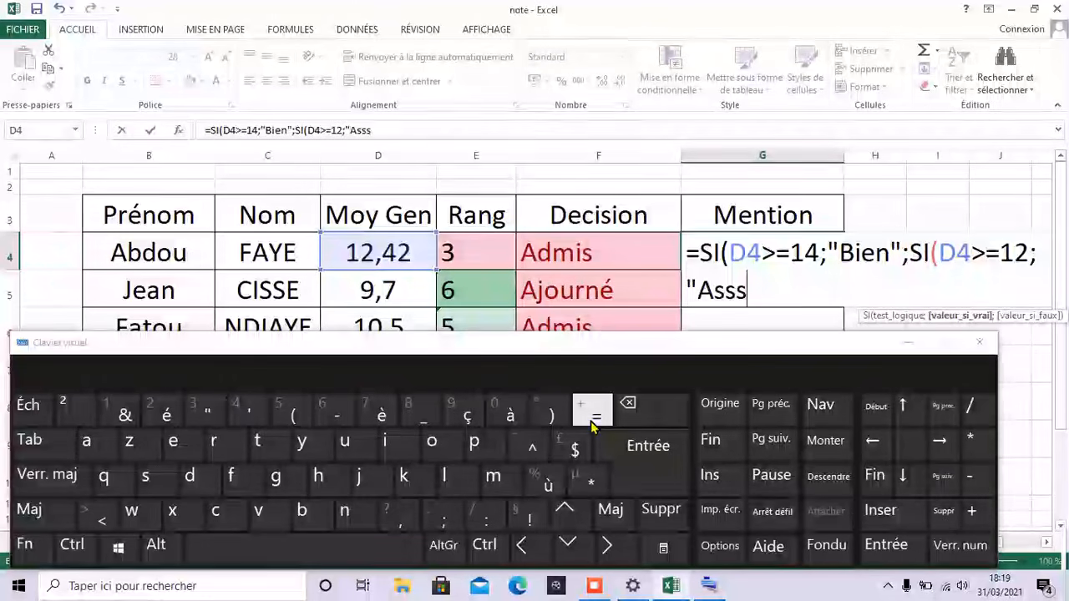
{"action": "key", "text": "BackSpace"}
{"action": "type", "text": "ez"}
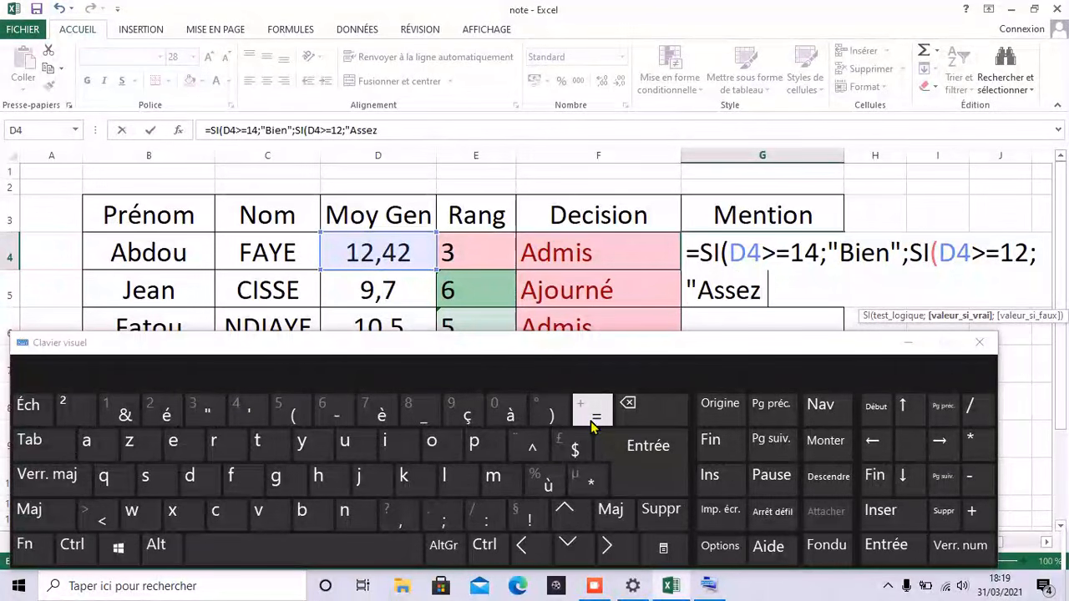
{"action": "key", "text": "Caps_Lock"}
{"action": "type", "text": "B"}
{"action": "key", "text": "Caps_Lock"}
{"action": "type", "text": "ien"}
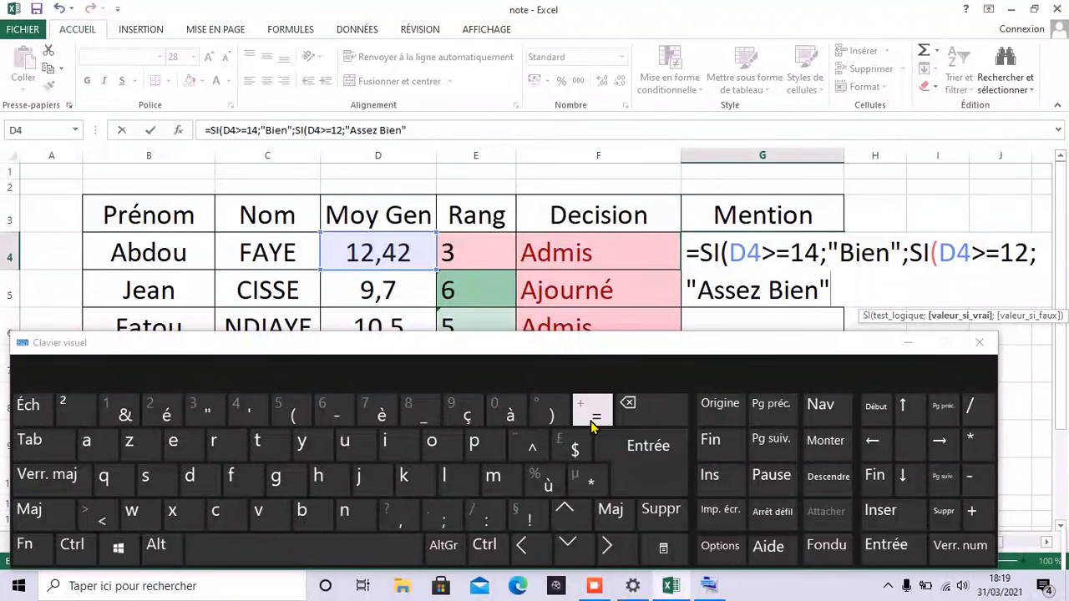
{"action": "type", "text": "\";"}
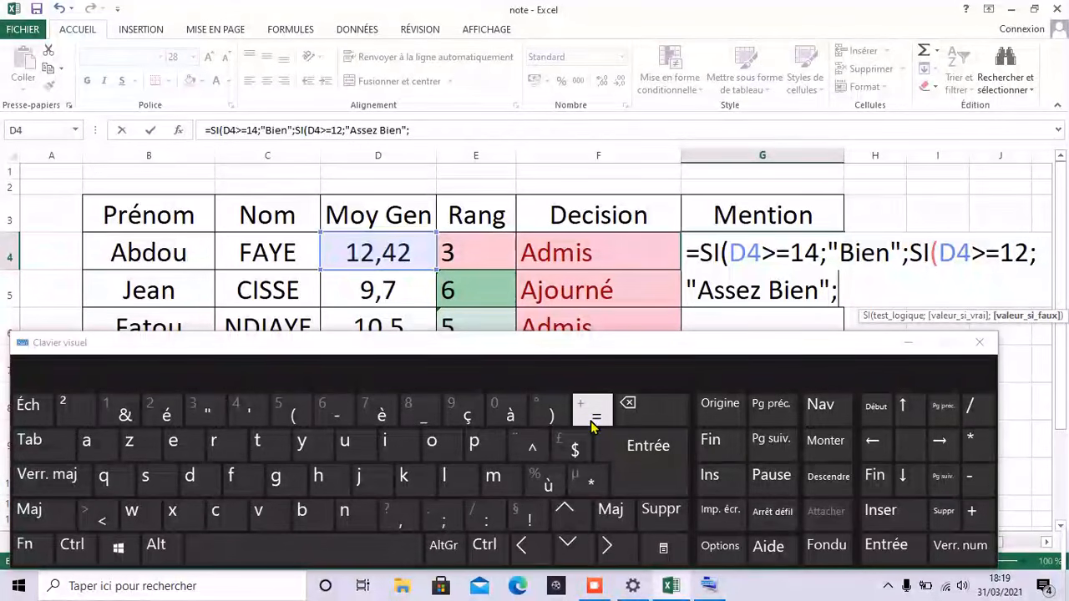
Complete the G4 formula with "Passable" as the nested SI's value if false, close both SI functions, and validate it
{"action": "type", "text": "\""}
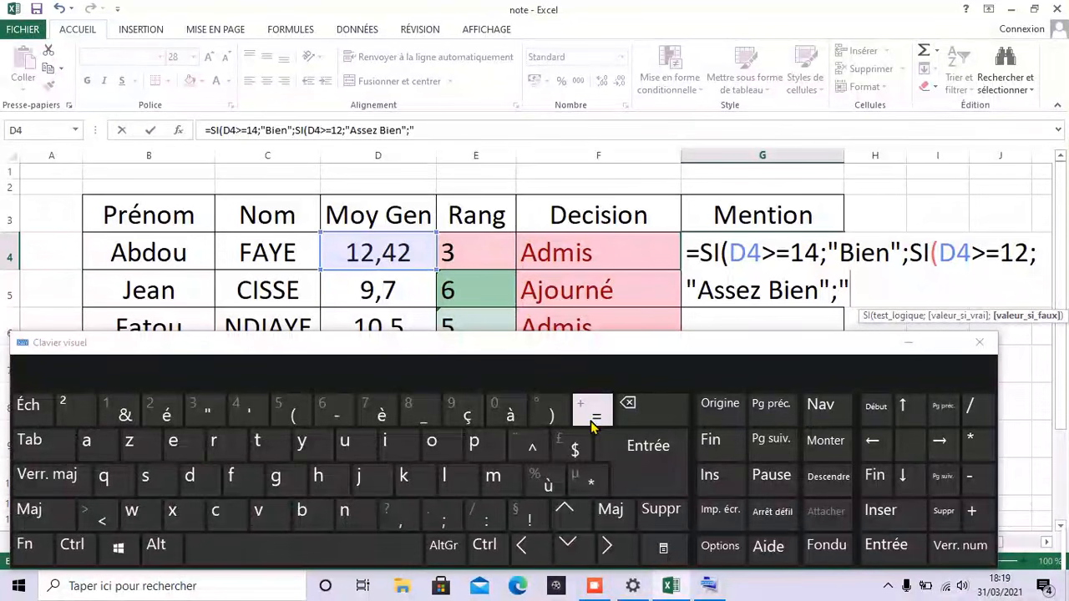
{"action": "type", "text": "Pass"}
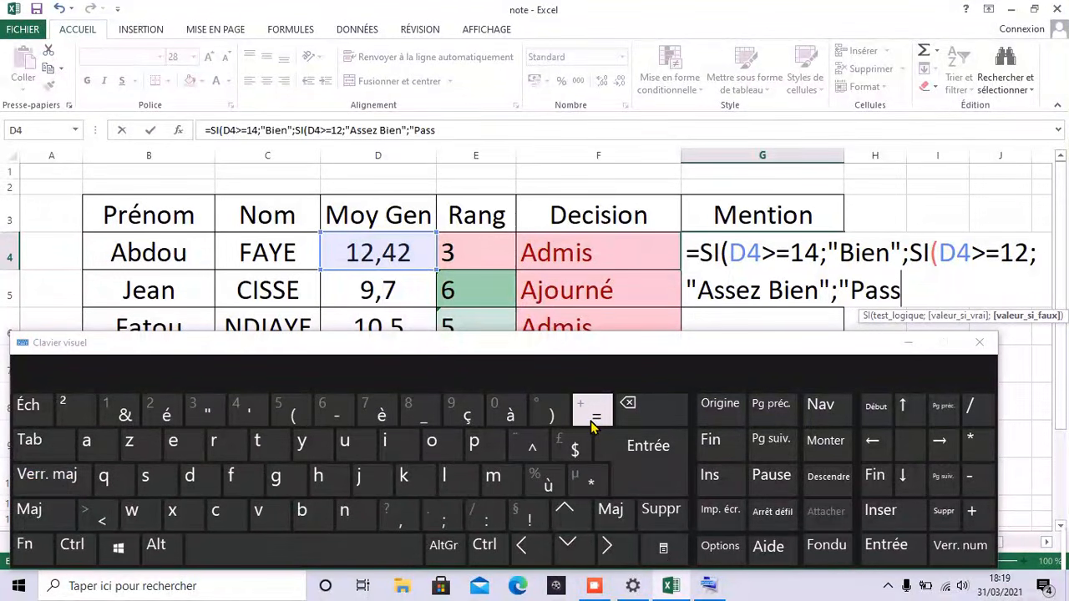
{"action": "type", "text": "able"}
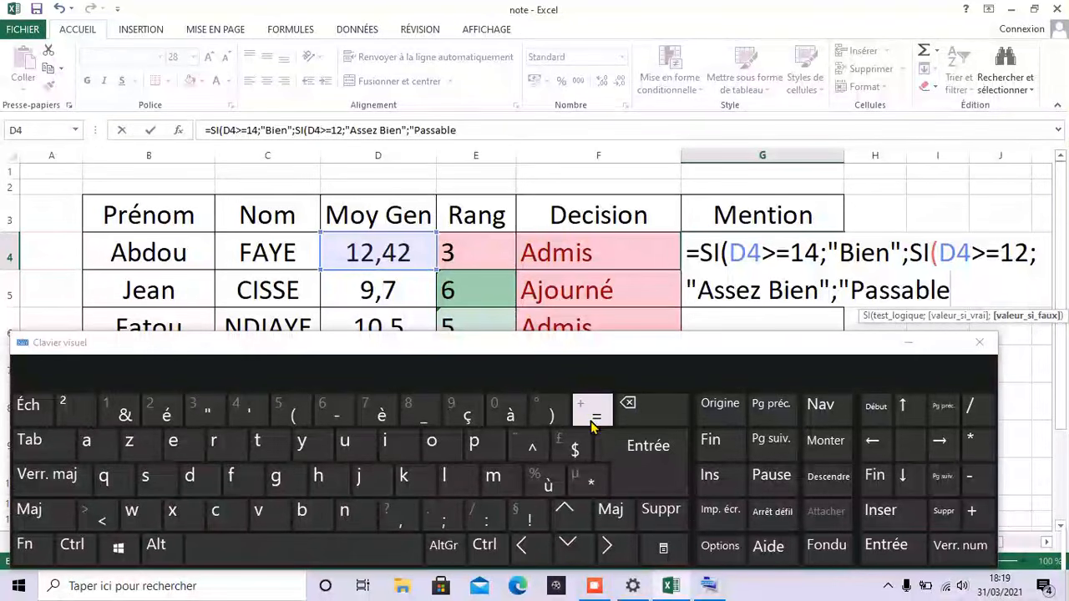
{"action": "type", "text": "\"))"}
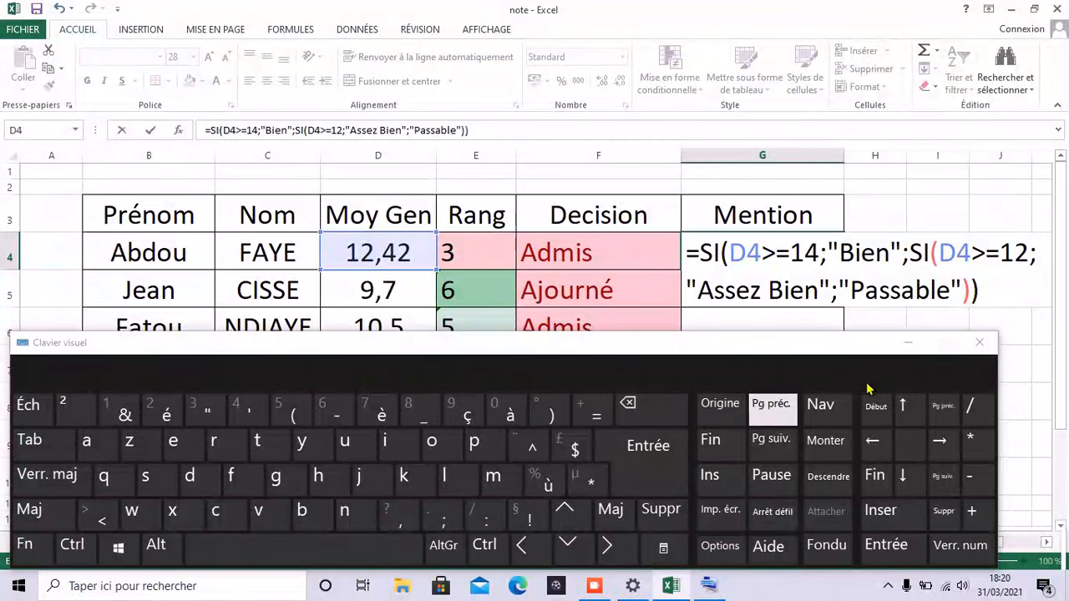
{"action": "left_click_drag", "start_coordinate": [864, 351], "coordinate": [843, 505]}
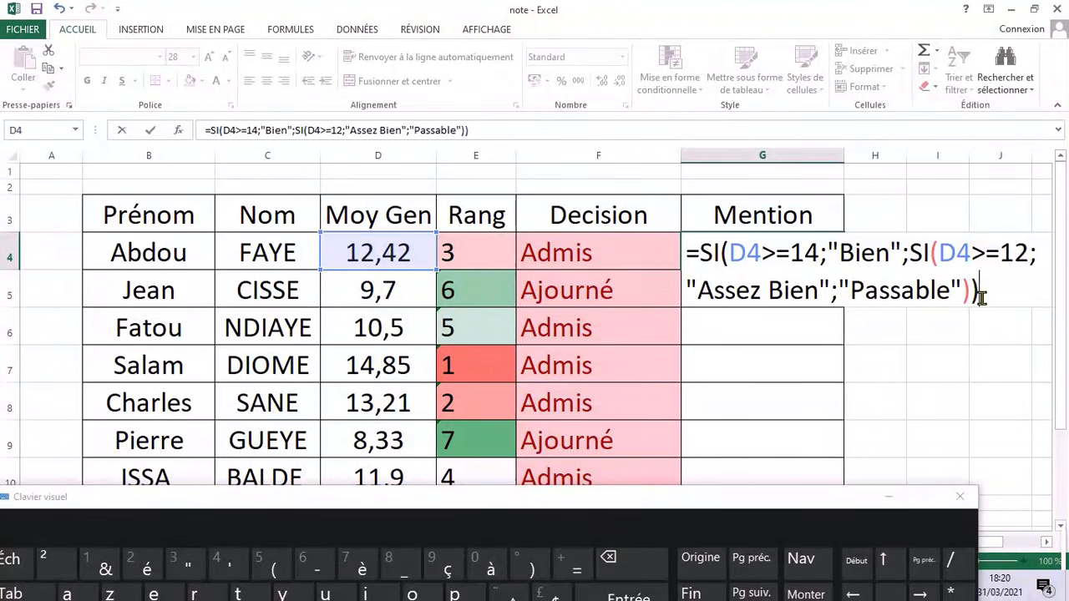
{"action": "key", "text": "Return"}
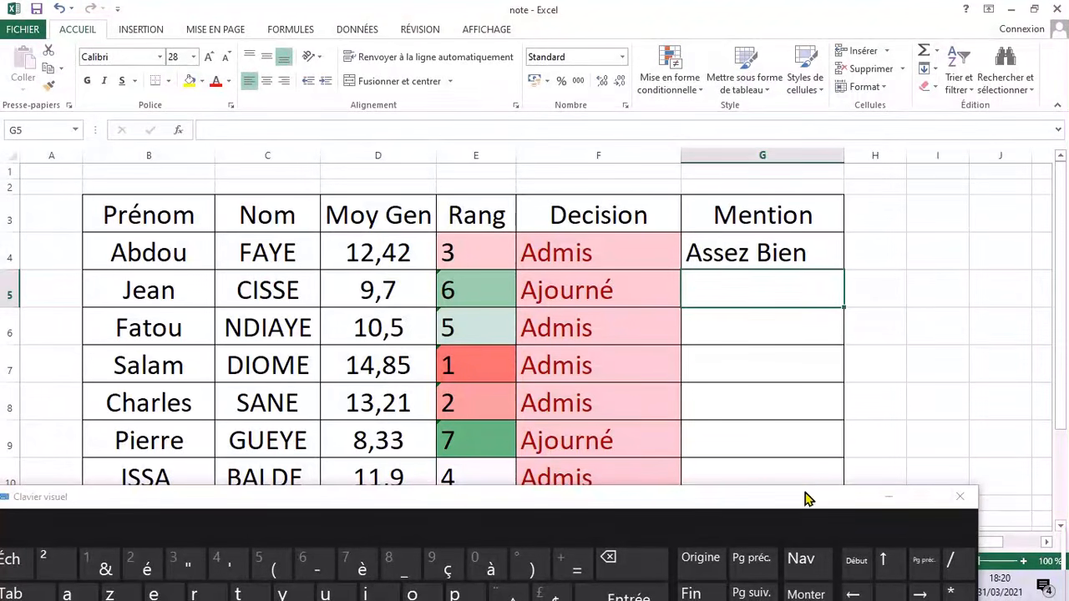
Fill the G4 Mention formula down through G10, moving the on-screen keyboard clear of the table's last row
{"action": "left_click_drag", "start_coordinate": [805, 503], "coordinate": [799, 546]}
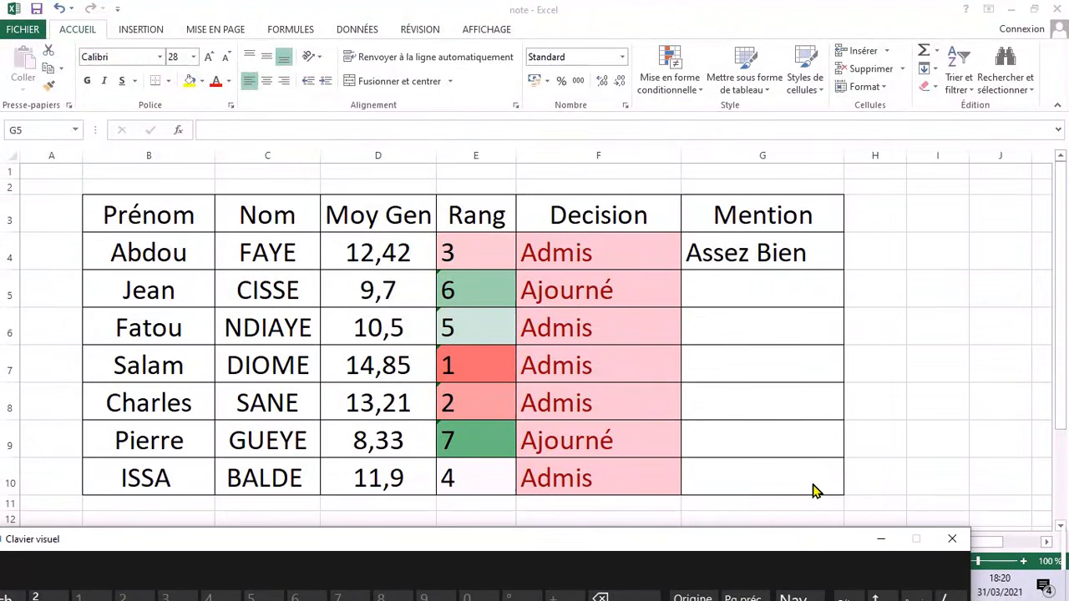
{"action": "left_click", "coordinate": [833, 261]}
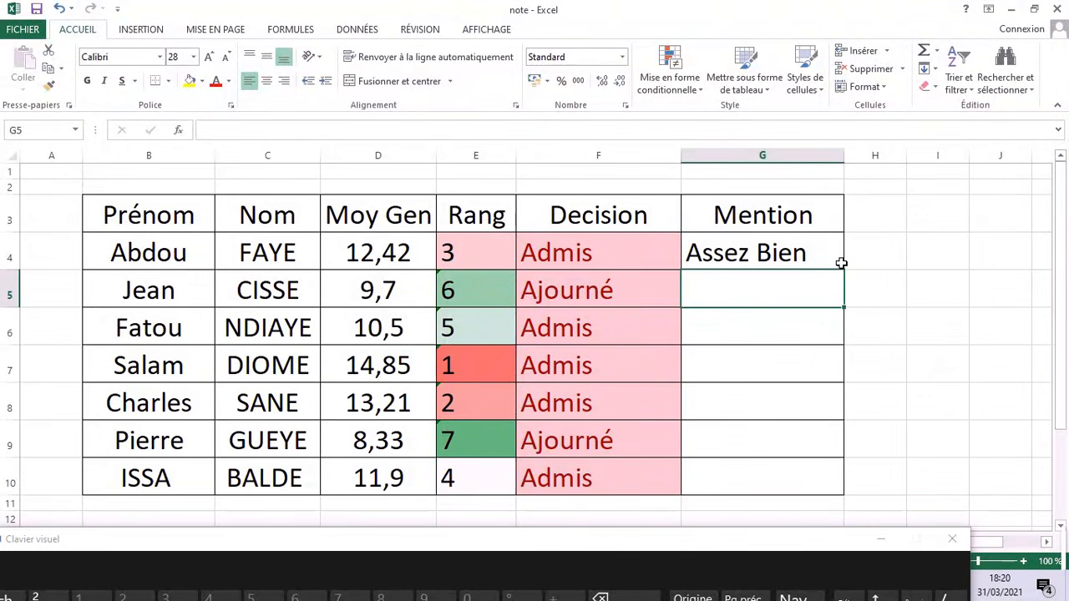
{"action": "left_click", "coordinate": [841, 263]}
{"action": "left_click_drag", "start_coordinate": [845, 270], "coordinate": [852, 491]}
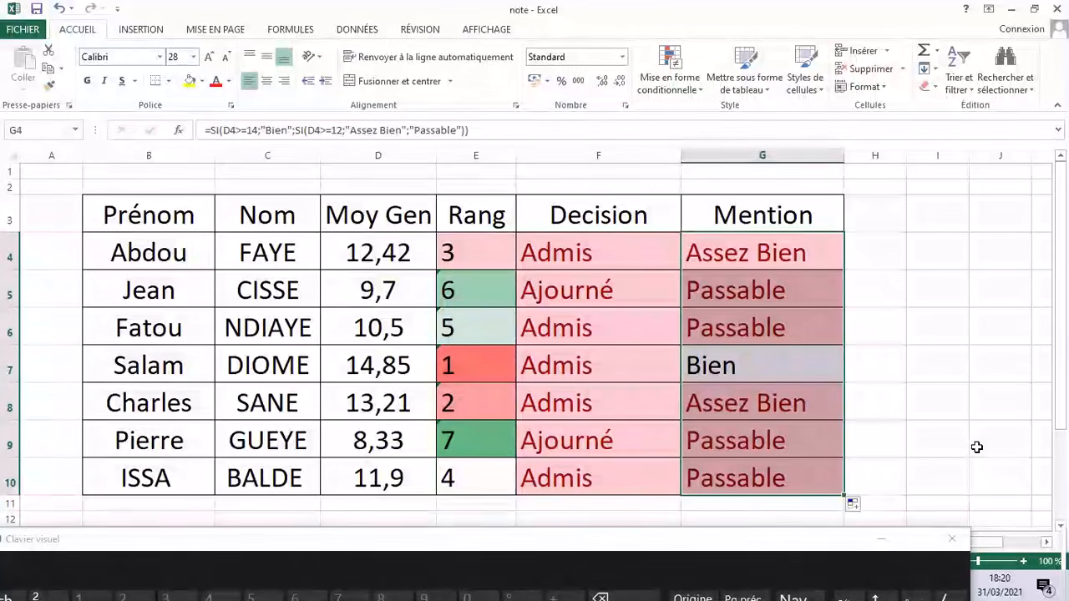
{"action": "left_click", "coordinate": [1006, 436]}
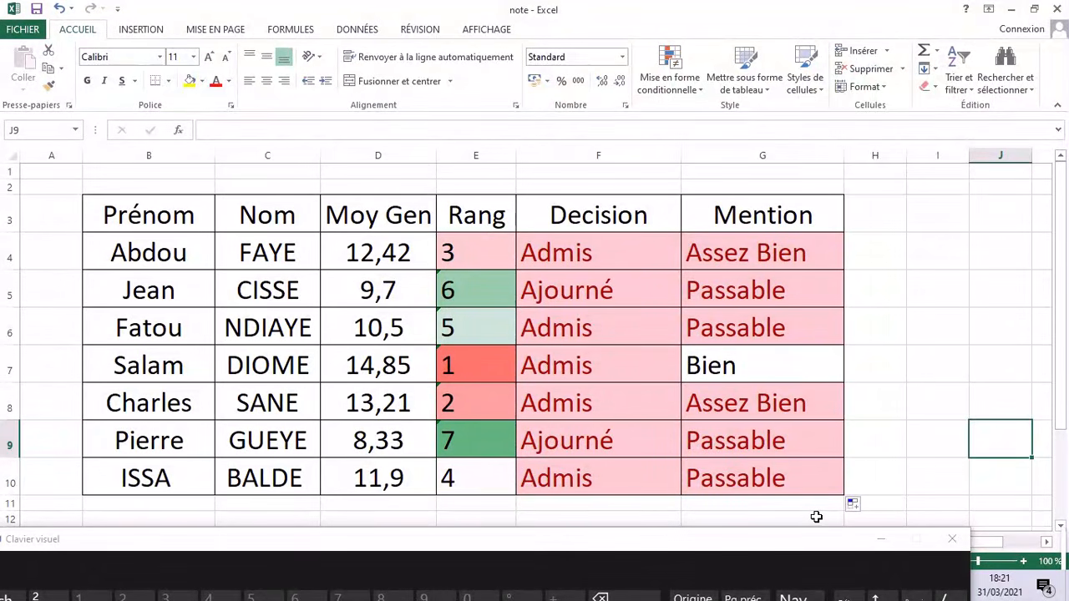
Close the on-screen keyboard so that it no longer covers the lower part of the worksheet
{"action": "mouse_move", "coordinate": [1066, 549]}
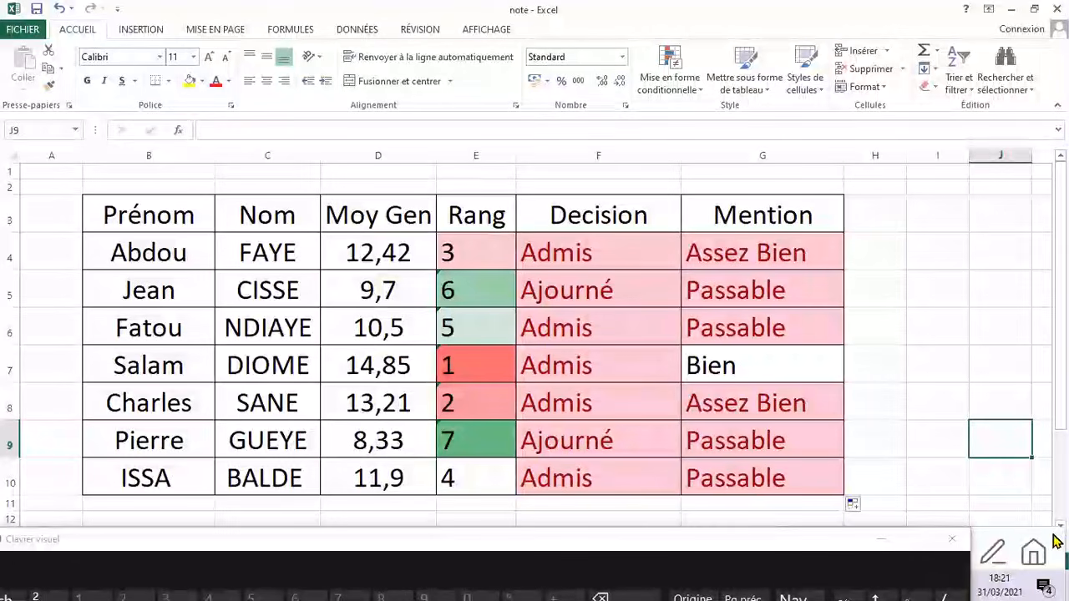
{"action": "left_click", "coordinate": [952, 538]}
{"action": "left_click_drag", "start_coordinate": [1065, 536], "coordinate": [958, 561]}
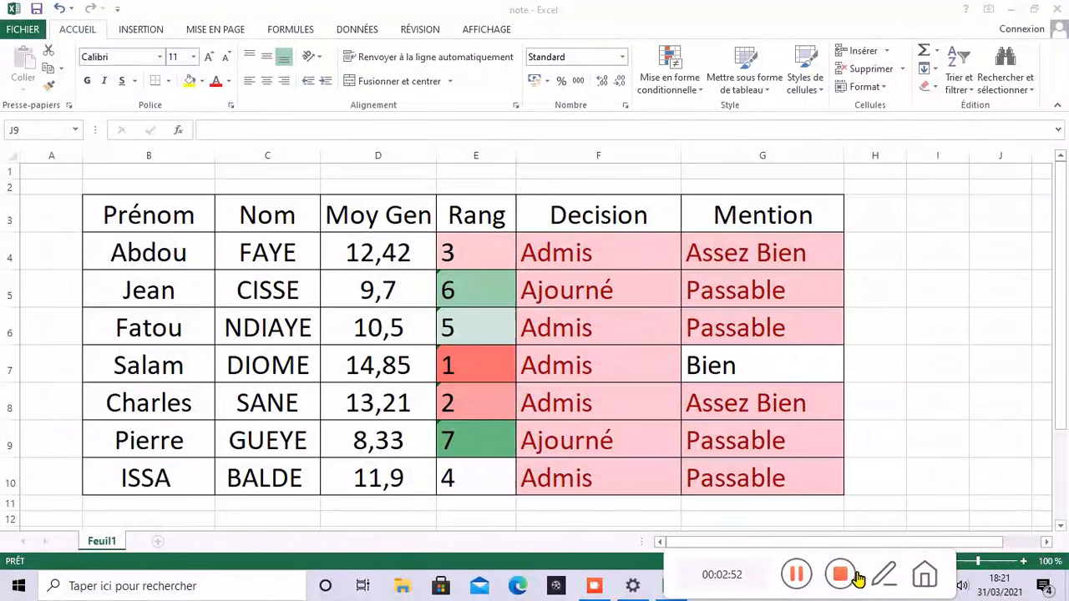